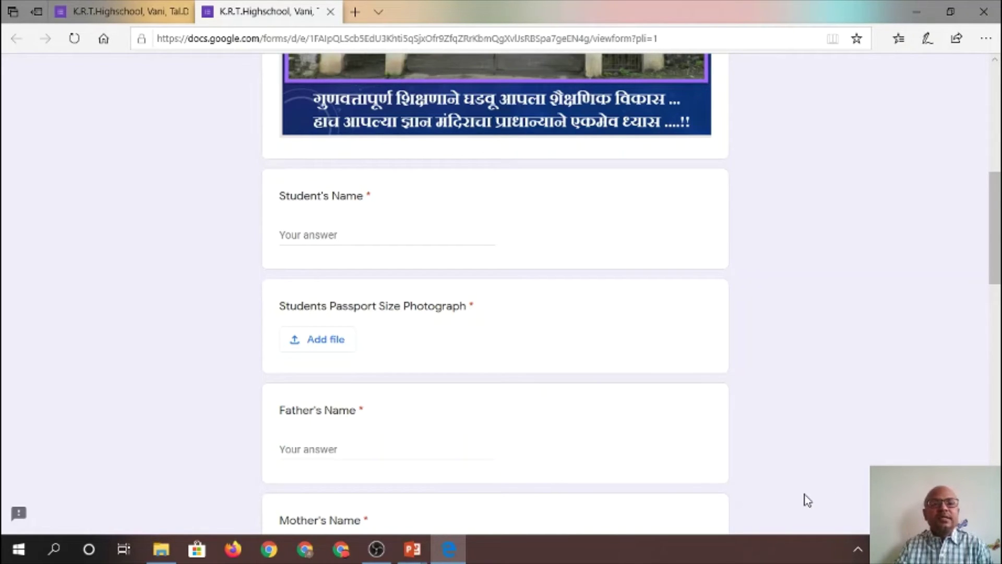
Enter the student's full name as the Student's Name answer
left_click(325, 235)
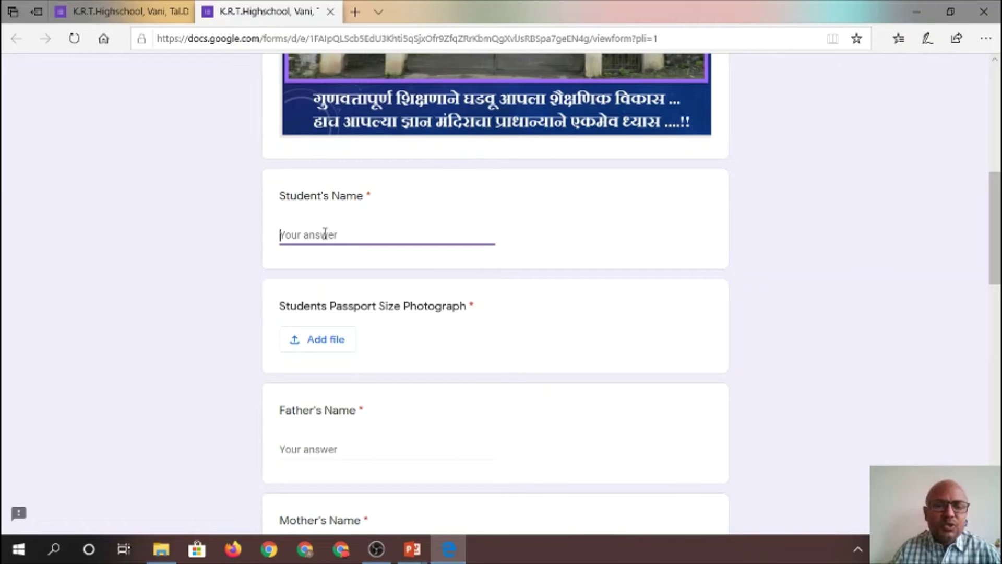
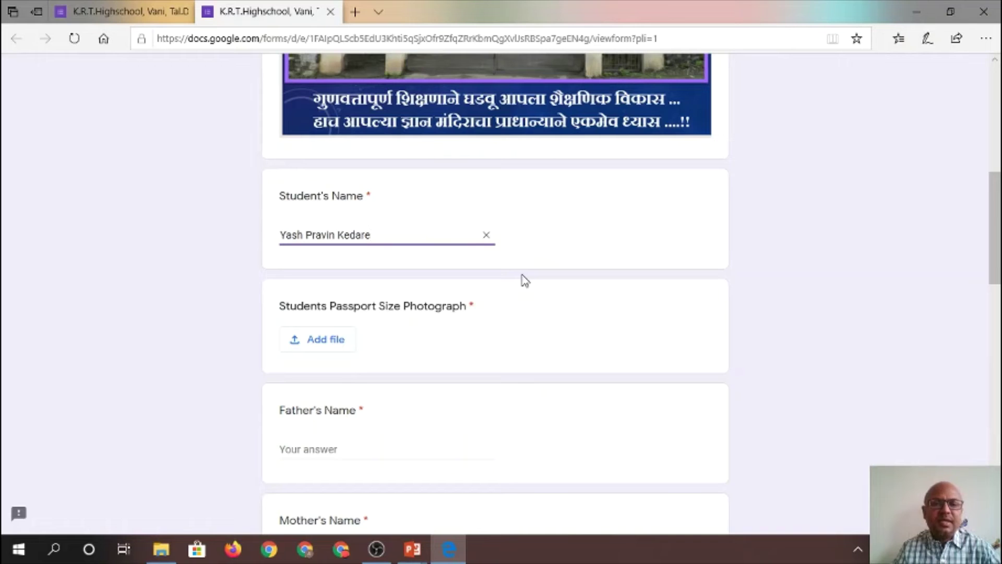
left_click(447, 308)
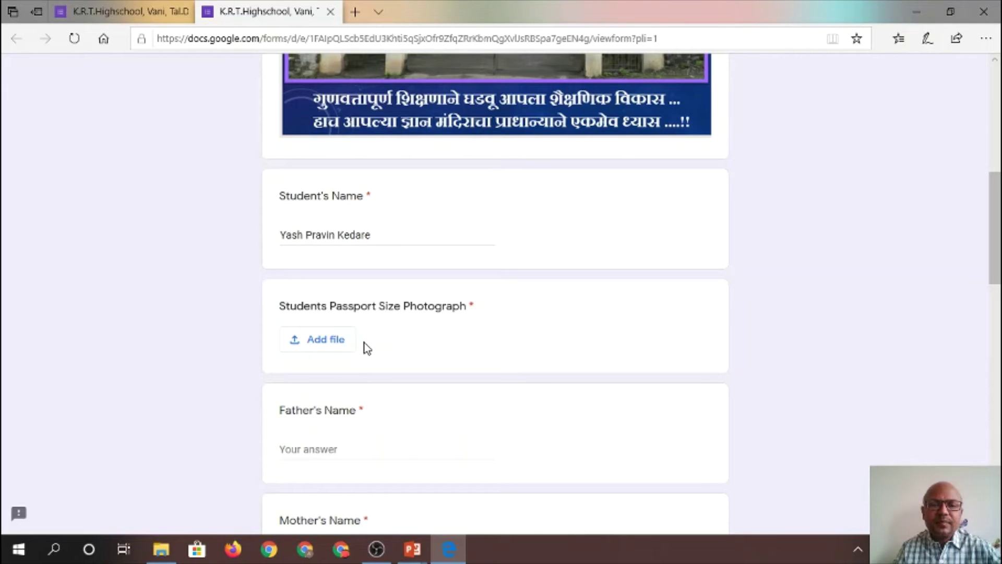
Upload the .jpg image from the Desktop as the Students Passport Size Photograph answer
left_click(338, 347)
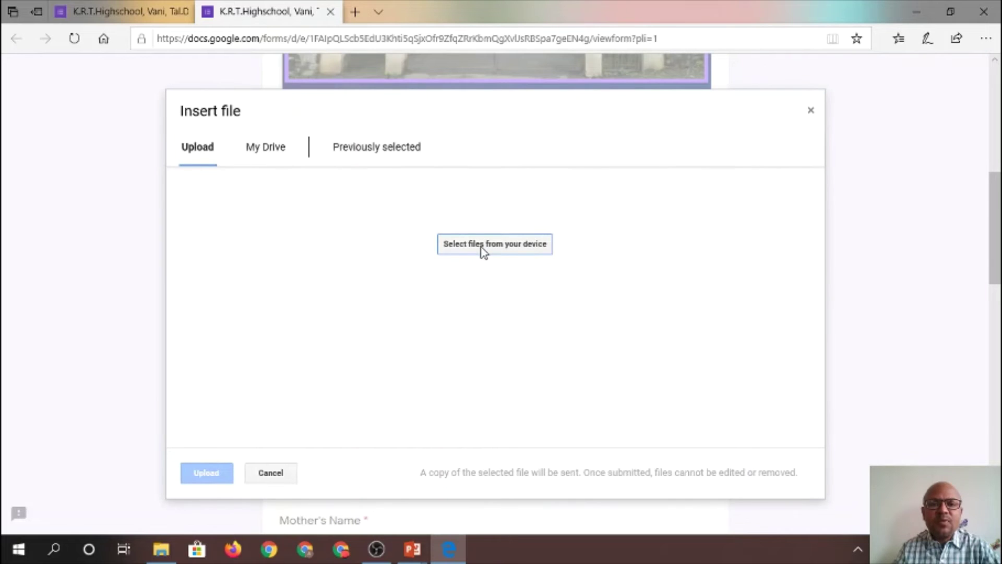
left_click(483, 251)
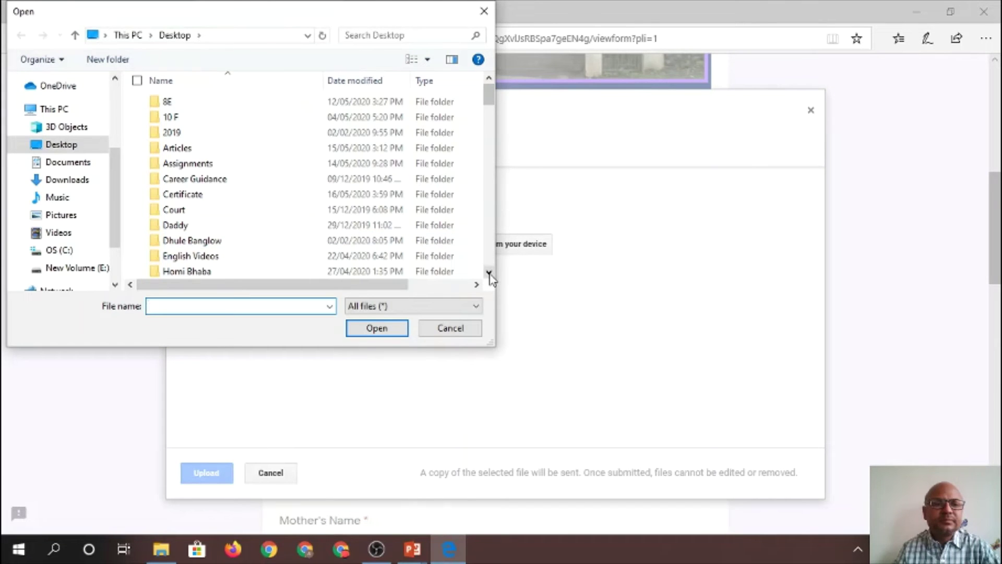
scroll(489, 273, "down", 3)
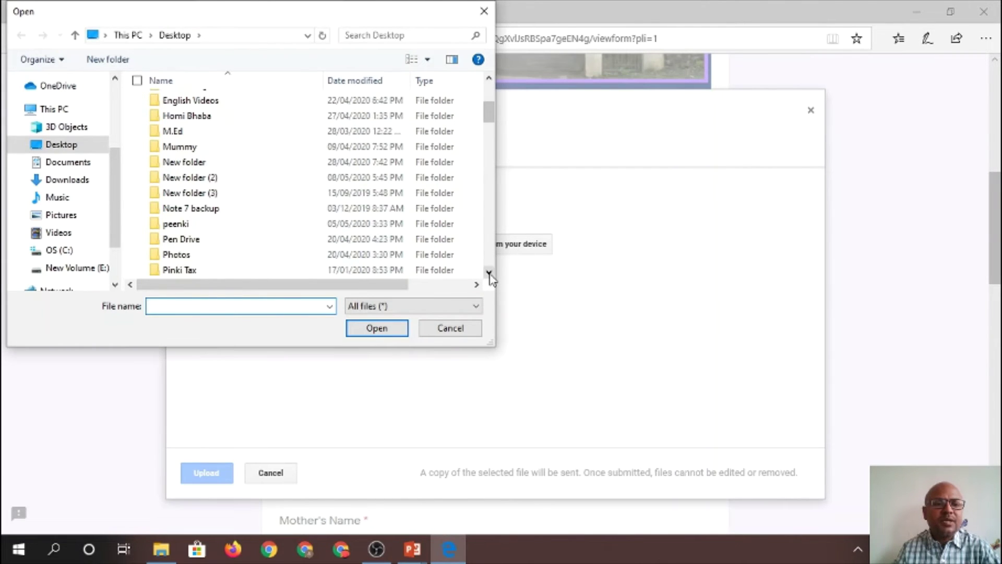
scroll(489, 273, "down", 4)
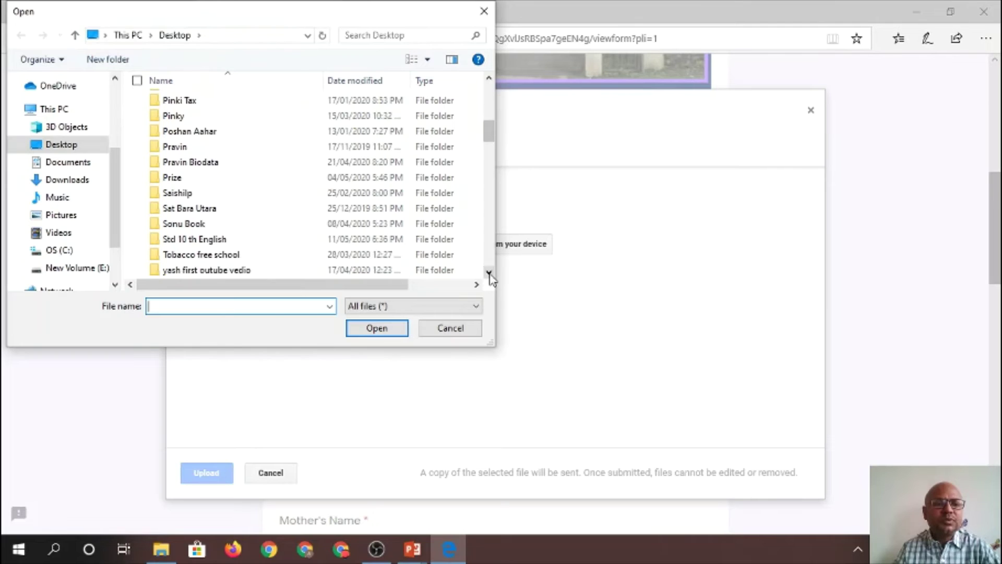
scroll(490, 274, "down", 2)
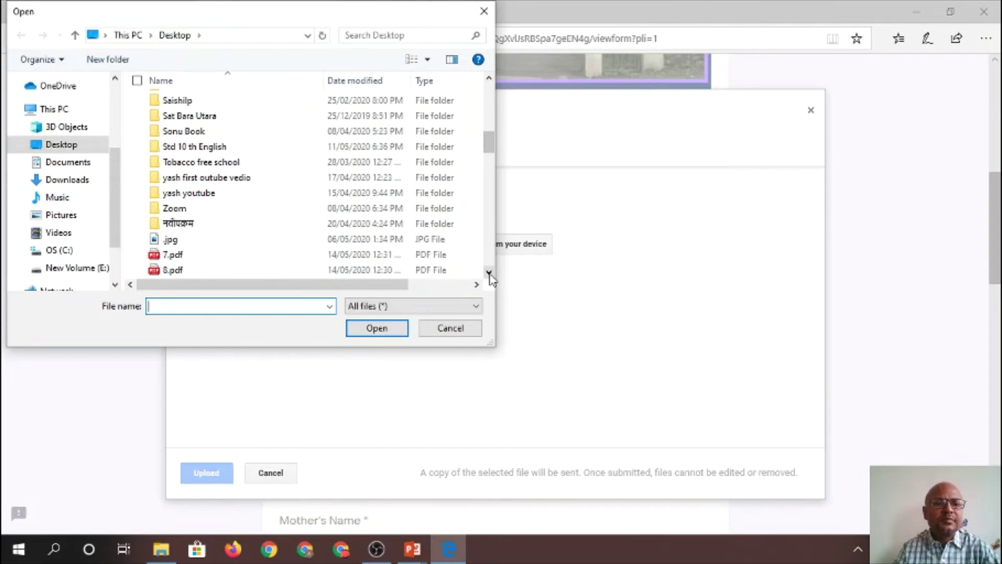
left_click(198, 240)
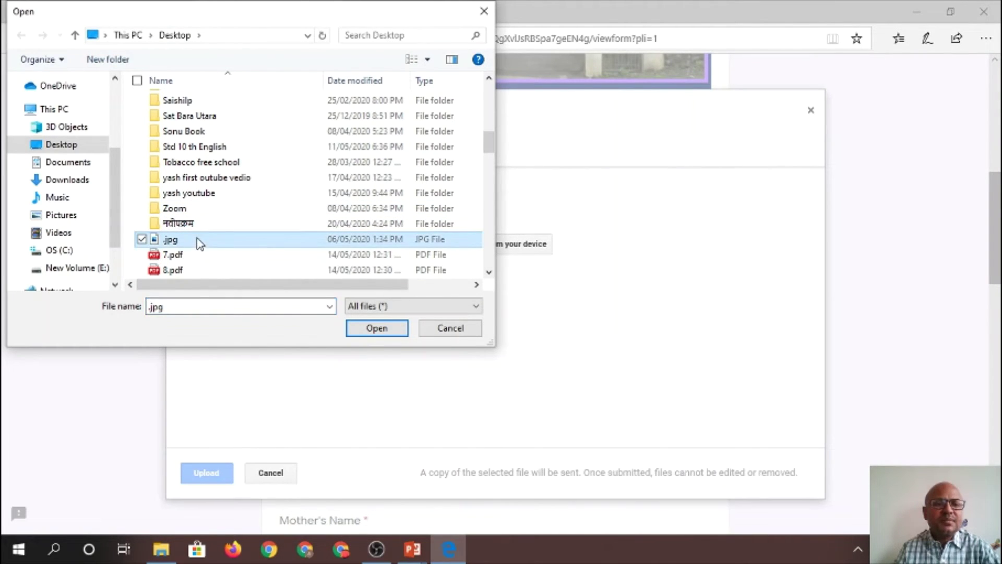
left_click(380, 329)
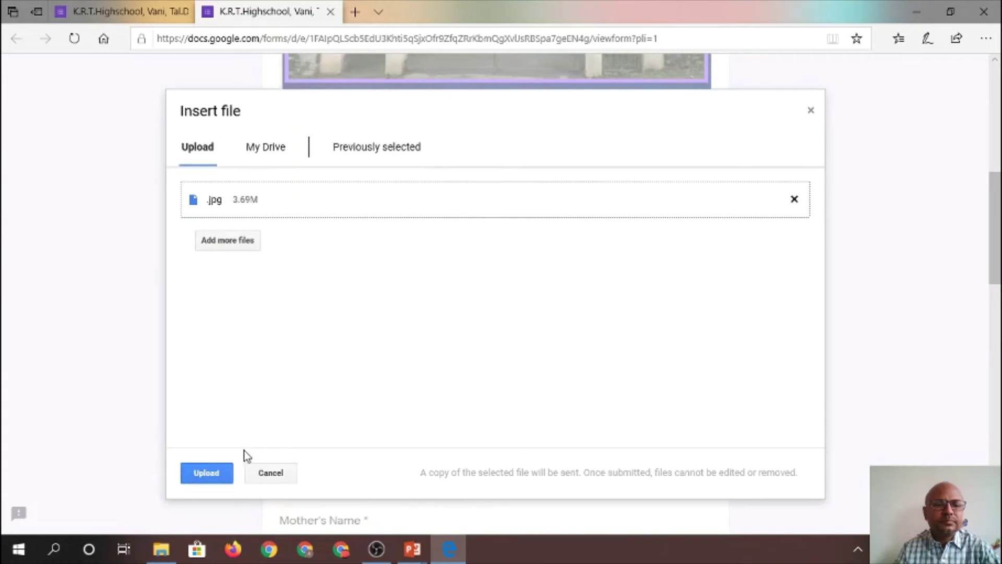
left_click(203, 479)
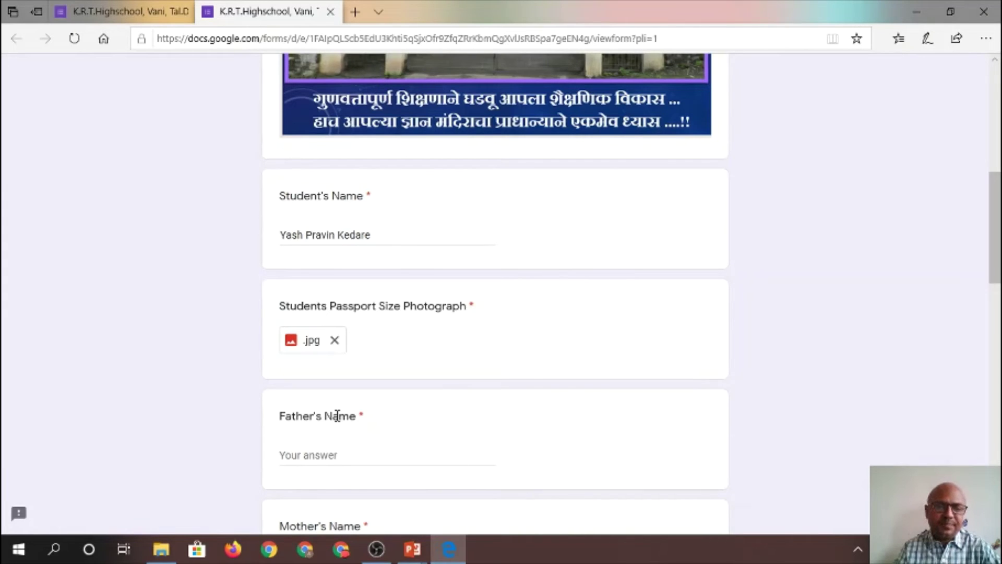
Enter the father's full name and the mother's full name in their answer fields
left_click(330, 450)
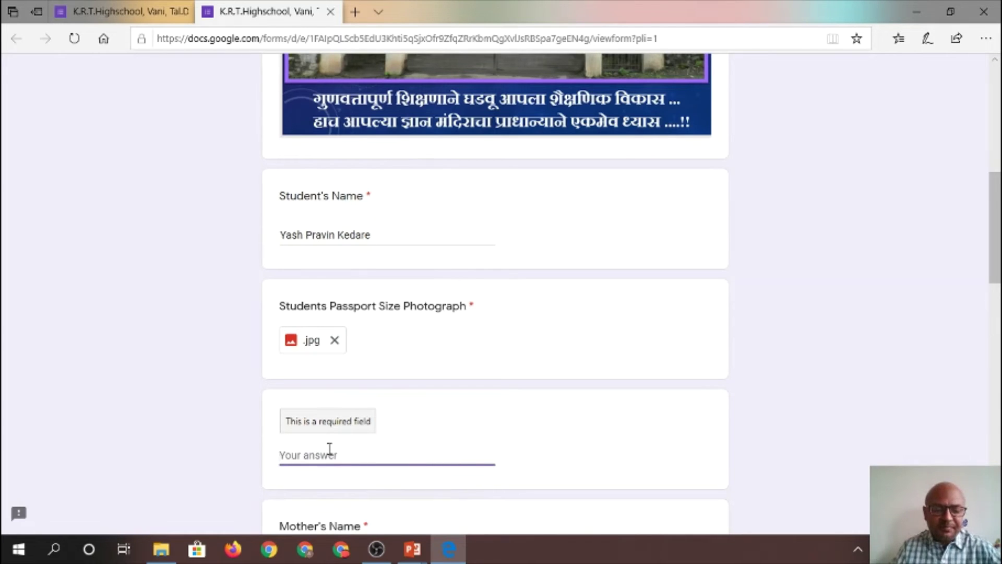
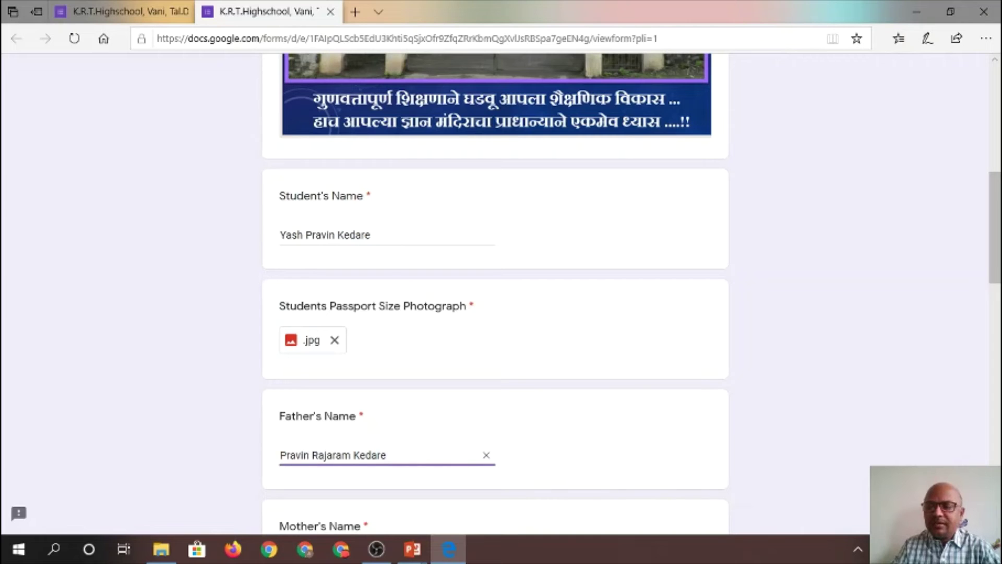
scroll(676, 433, "down", 5)
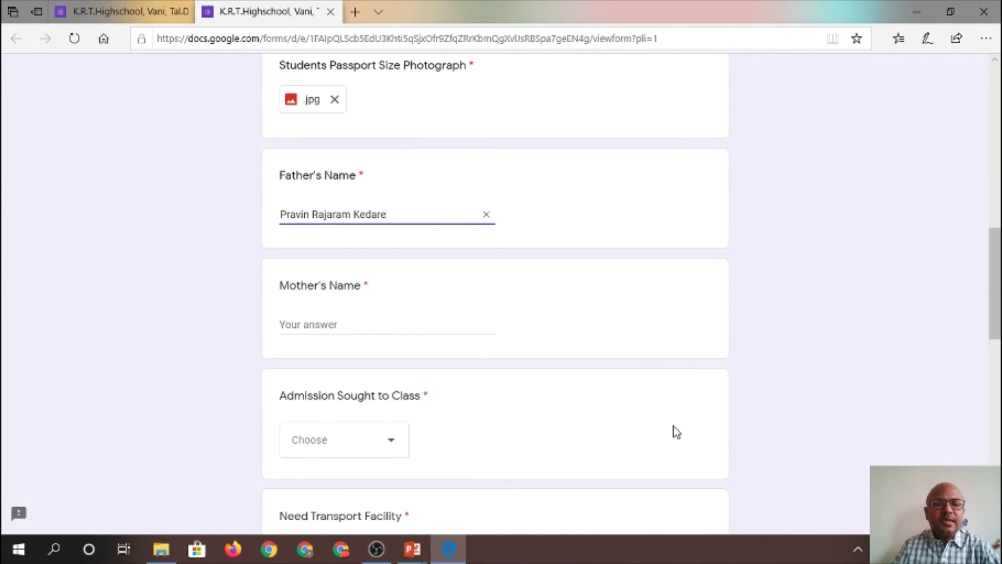
left_click(351, 324)
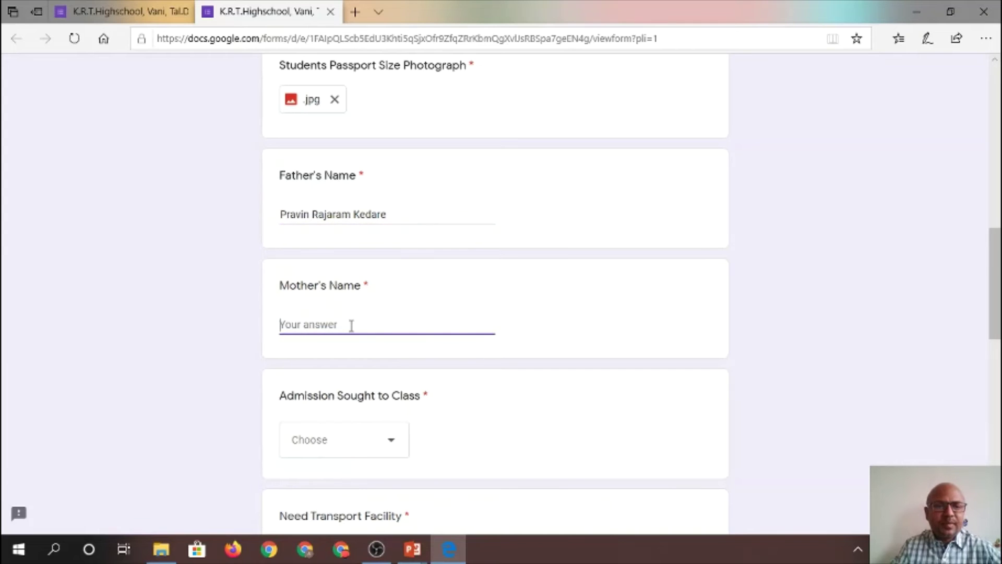
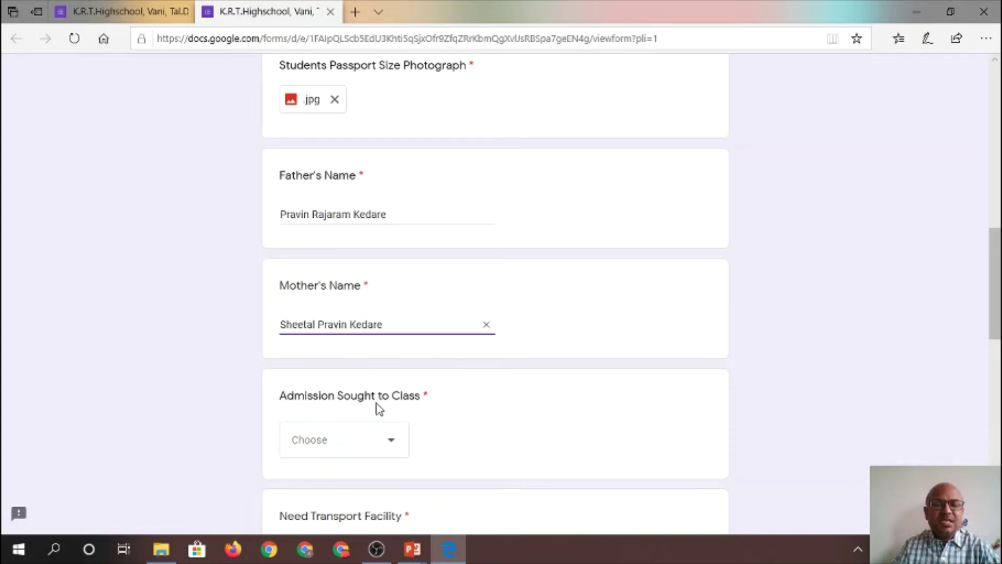
Choose 10 th in the Admission Sought to Class dropdown
left_click(393, 444)
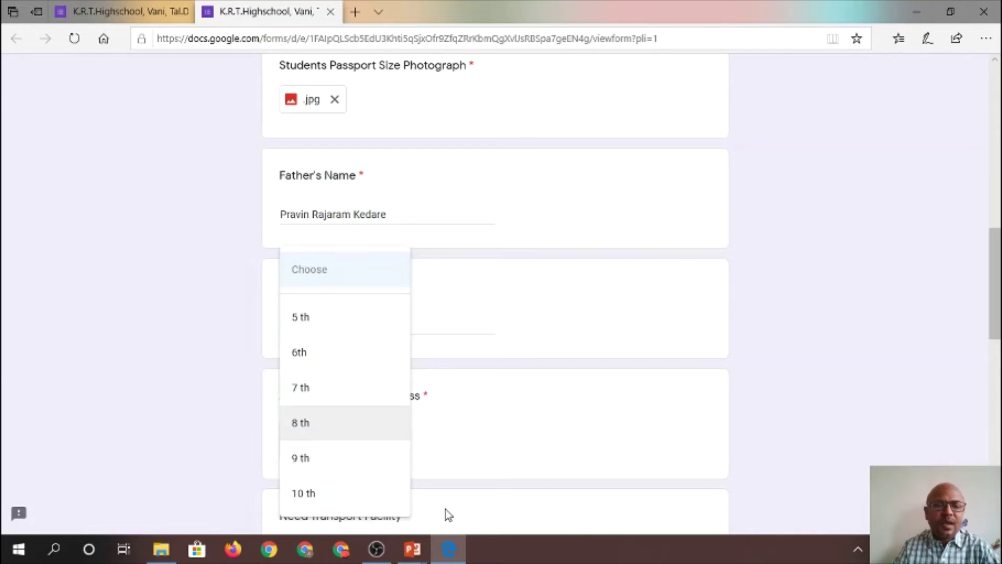
left_click(316, 493)
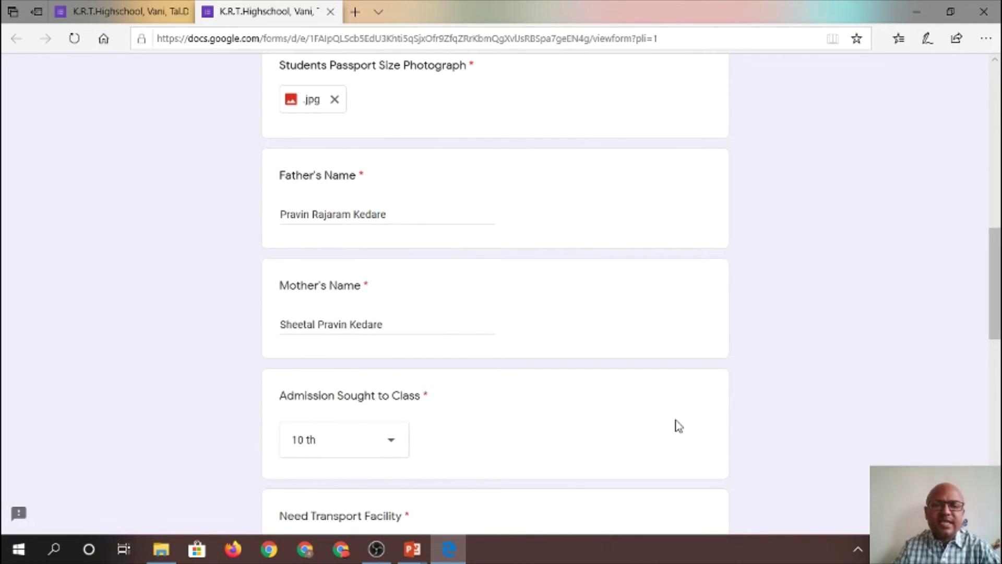
scroll(711, 411, "down", 5)
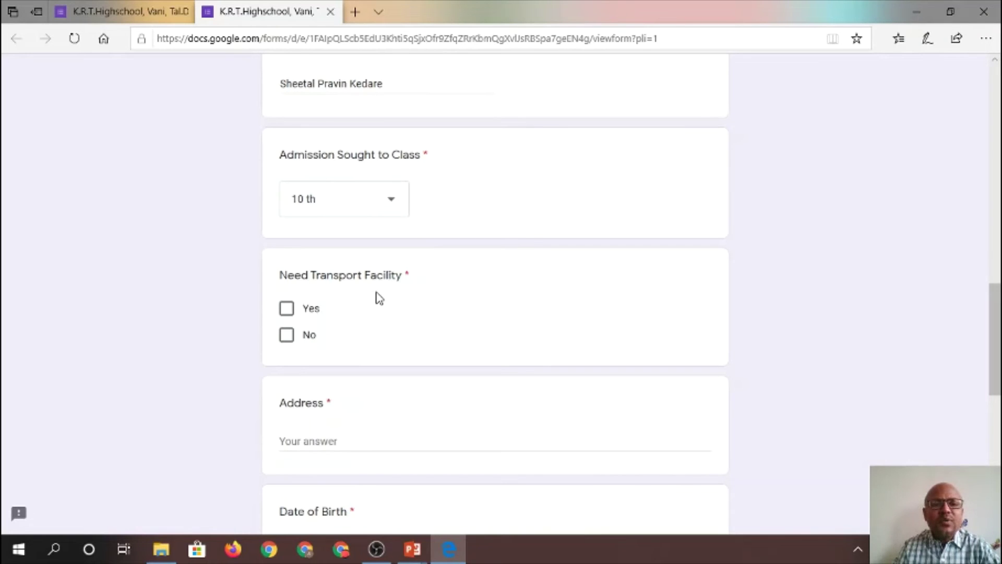
Tick No for Need Transport Facility and enter the student's home address
left_click(287, 344)
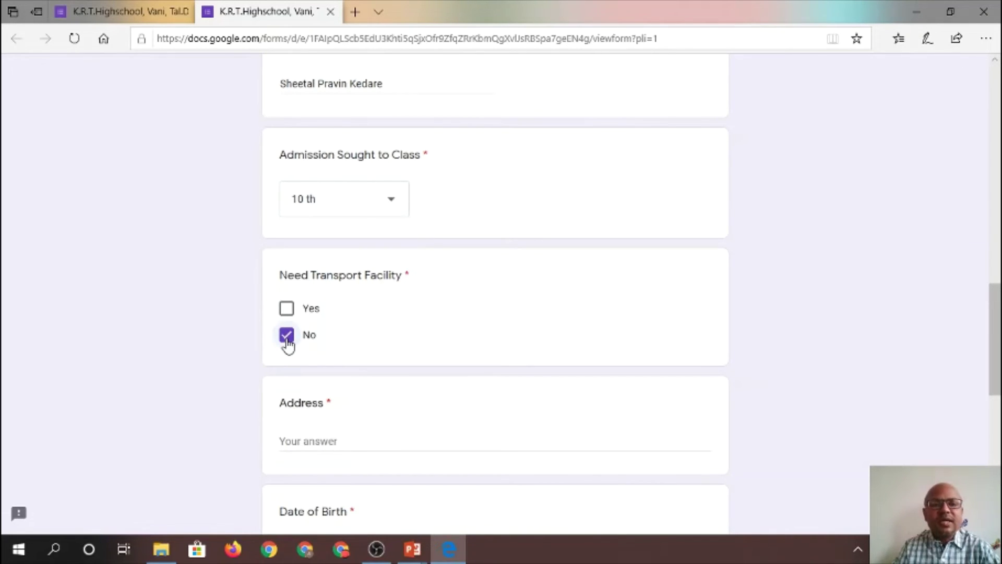
left_click(343, 442)
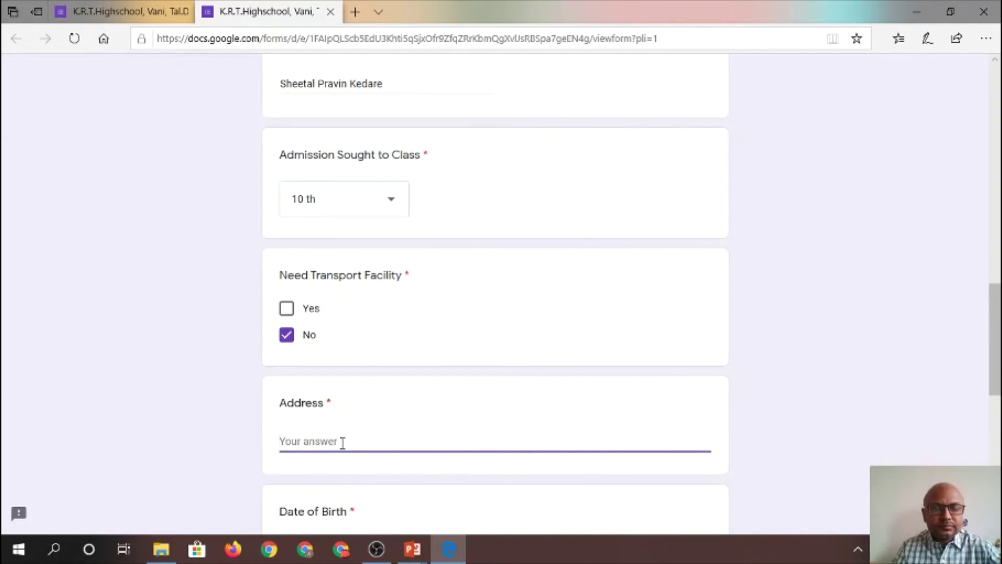
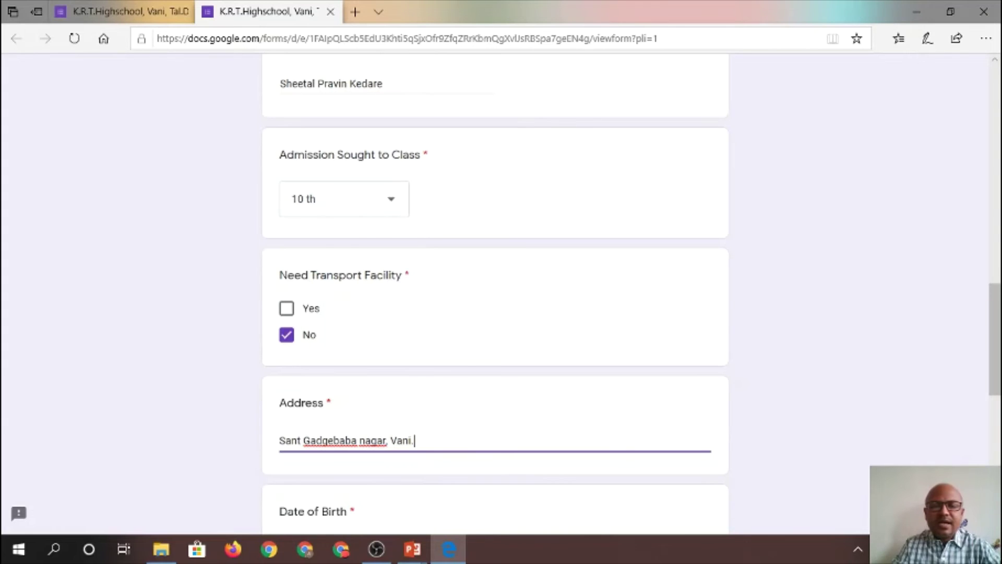
scroll(528, 308, "down", 5)
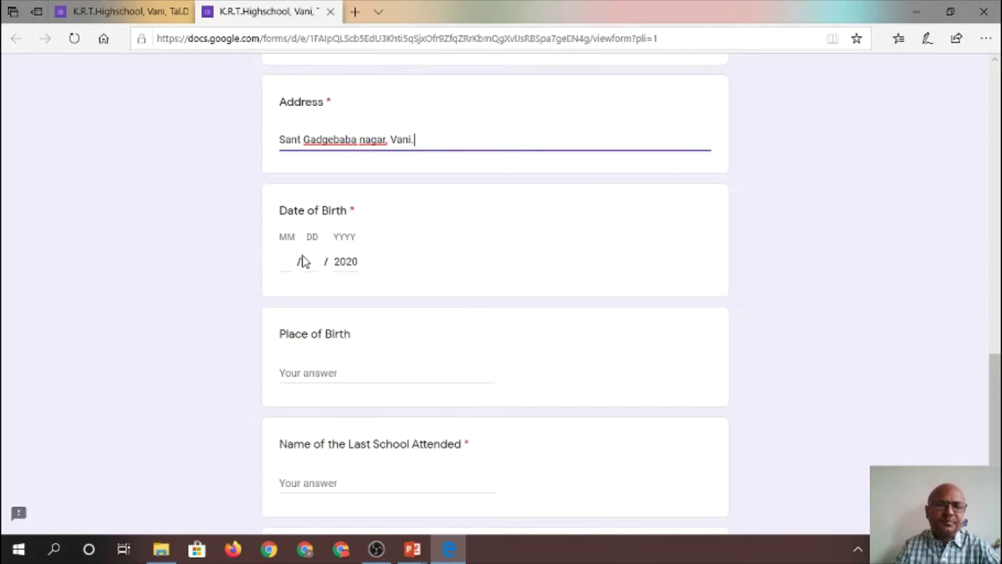
Enter the birth date 05/12/2005, changing the prefilled year 2020 to 2005
left_click(292, 258)
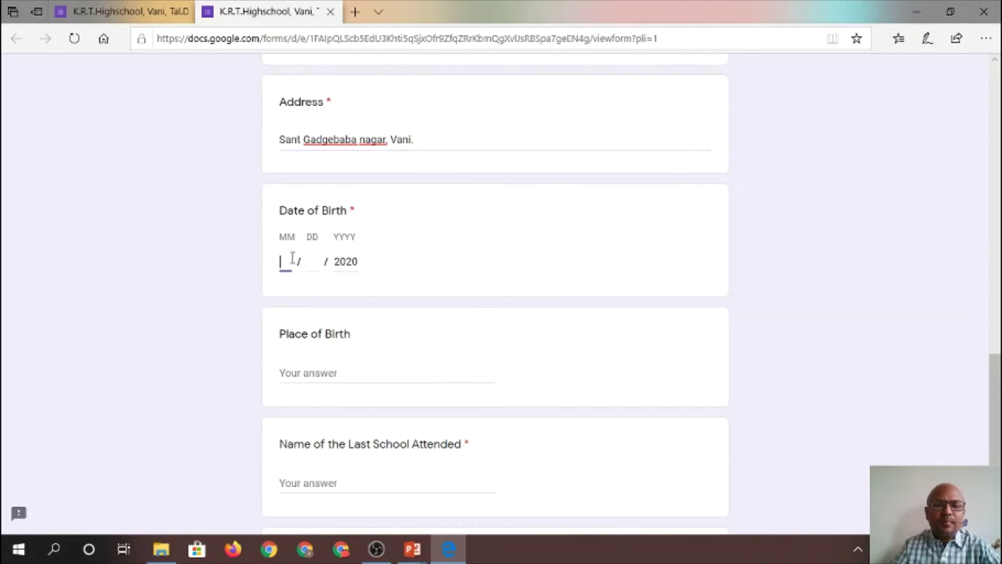
type("05")
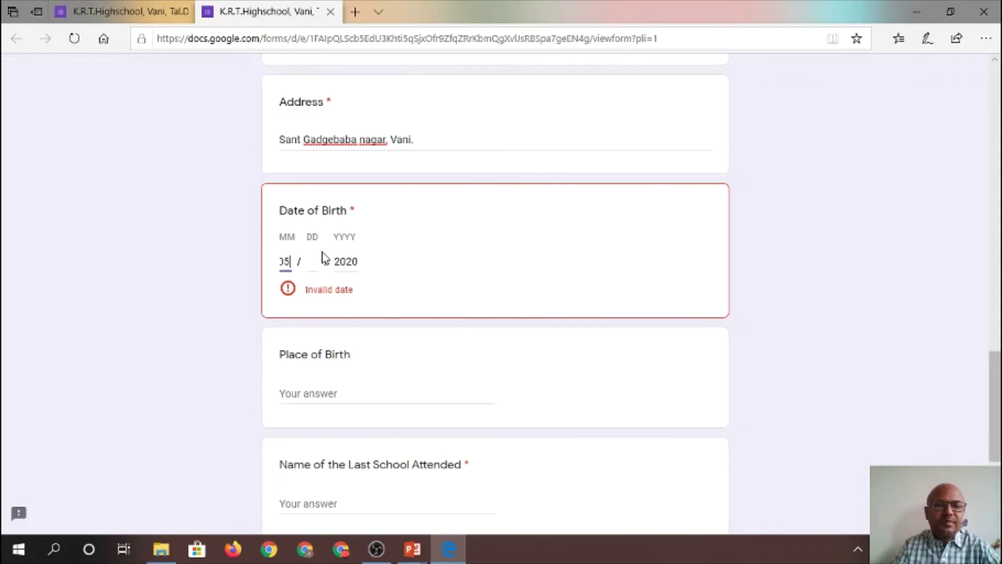
left_click(312, 260)
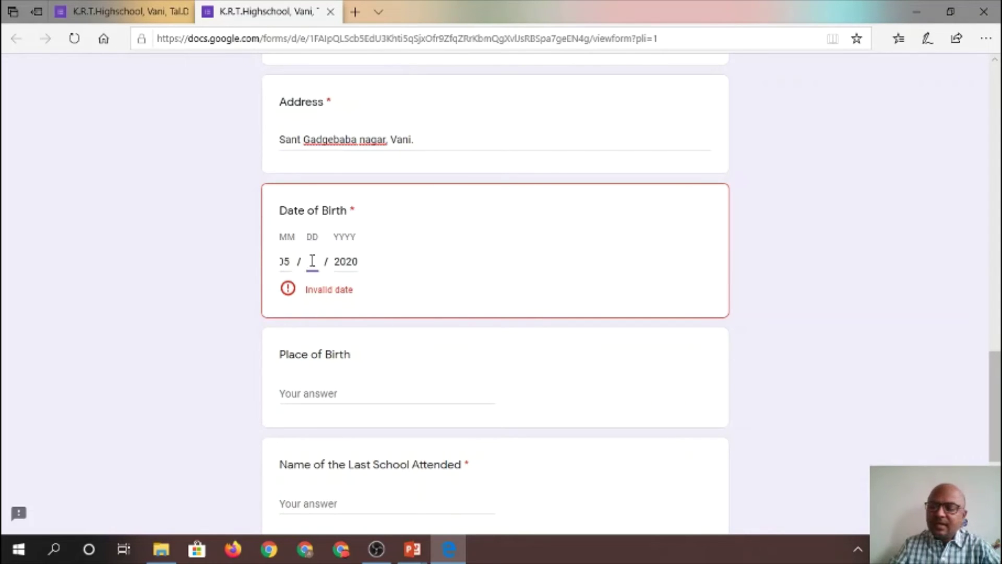
type("12")
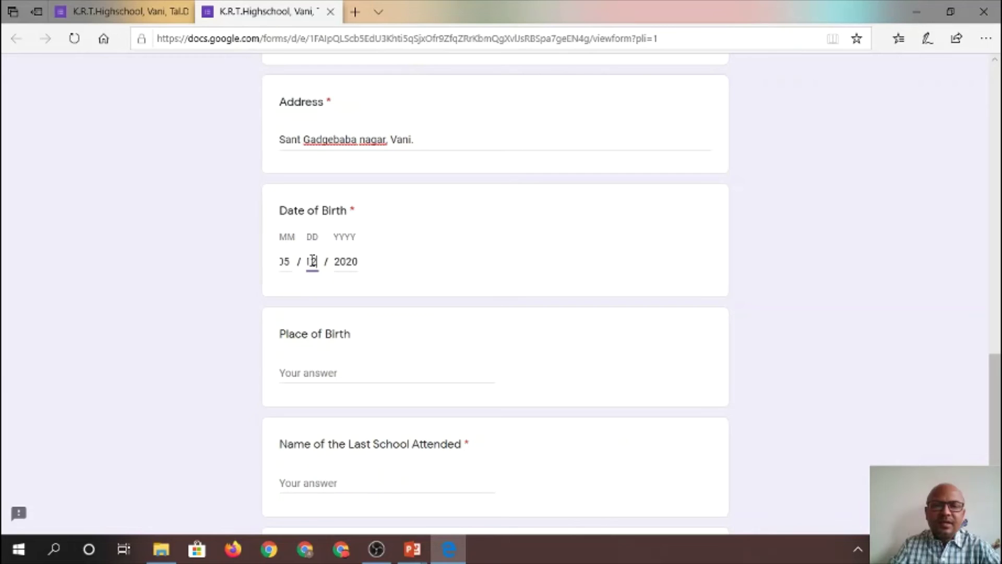
left_click(358, 263)
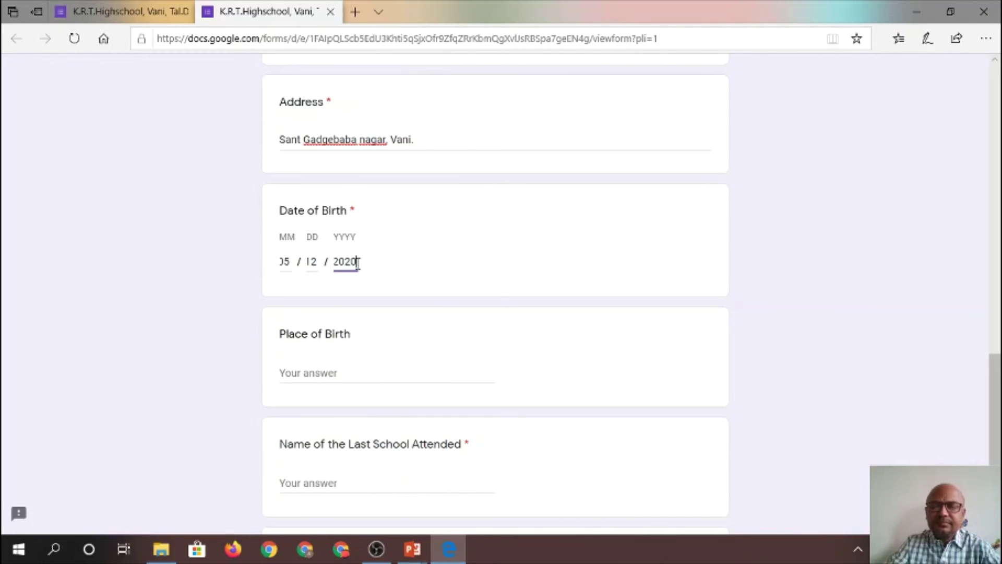
key("BackSpace")
key("BackSpace")
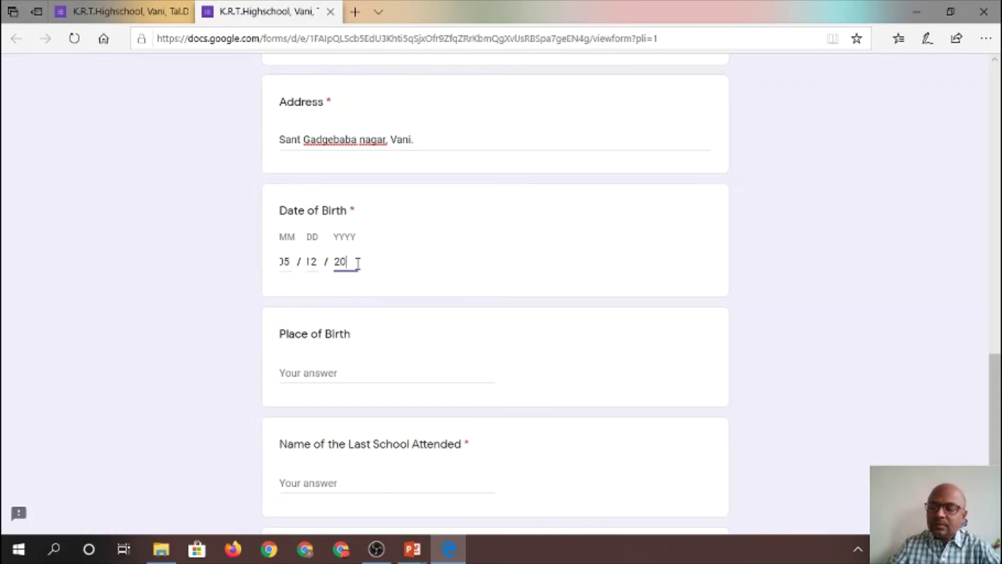
type("05")
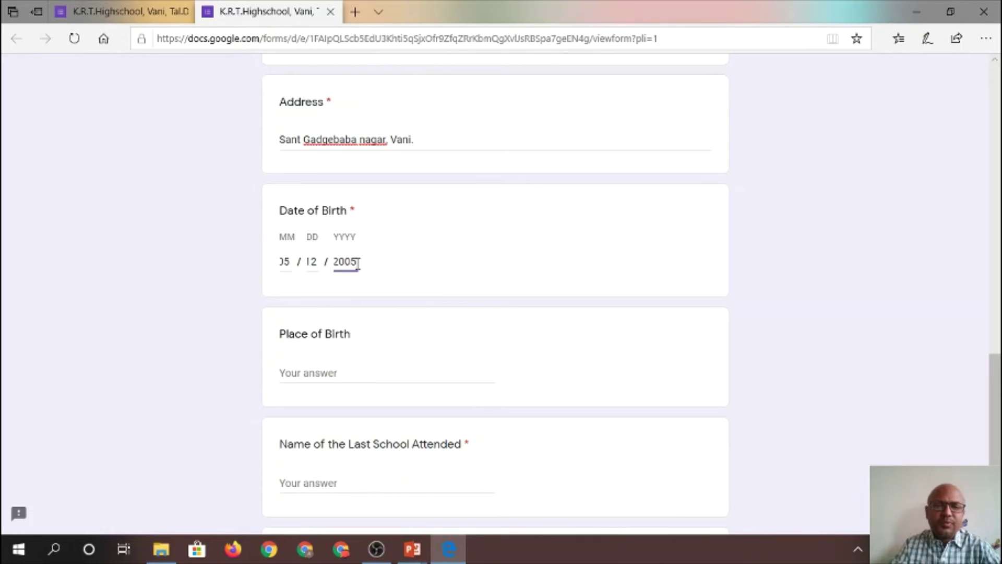
left_click(190, 268)
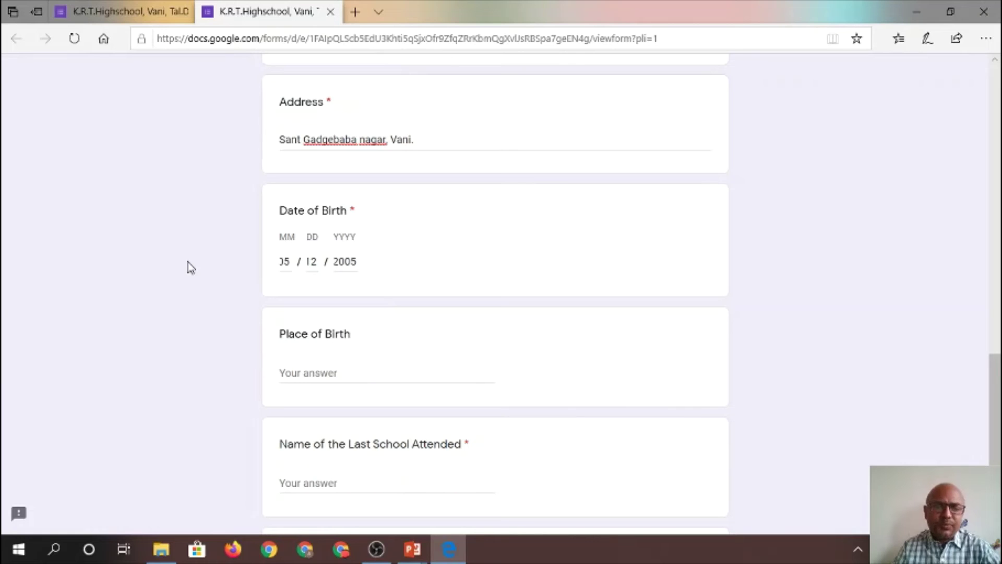
Enter Nashik as the Place of Birth
left_click(351, 370)
type("N")
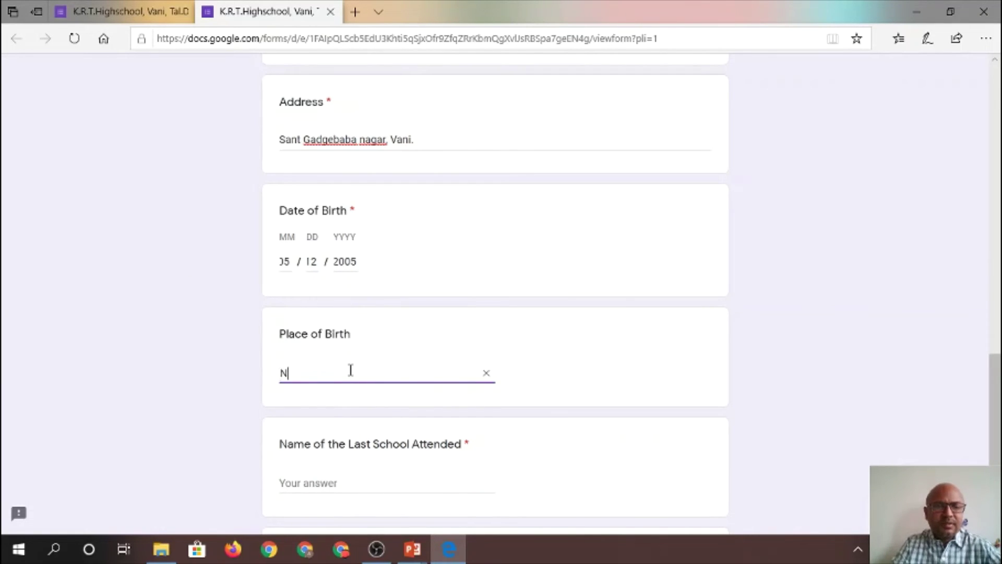
type("ashik")
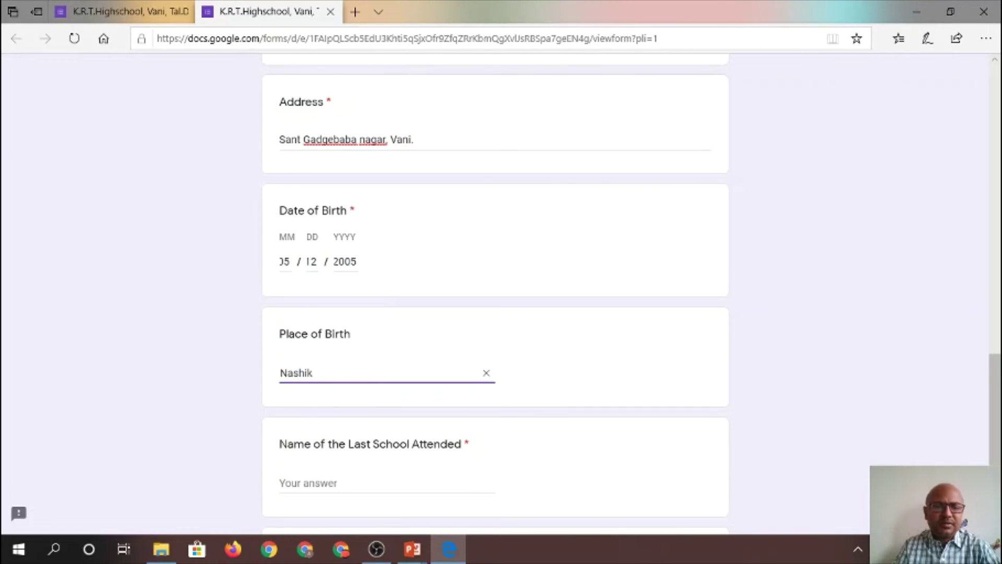
scroll(494, 293, "down", 1)
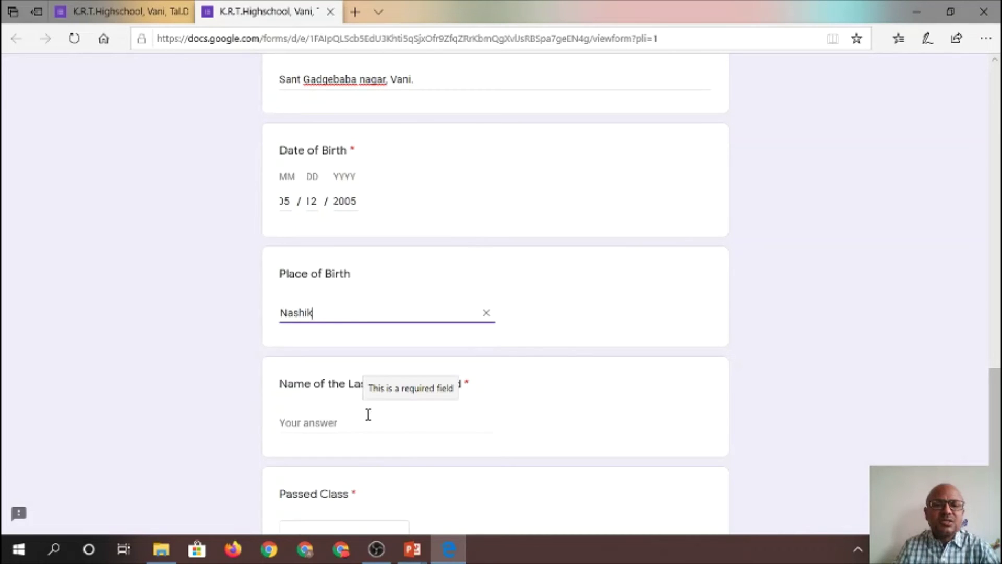
Enter Janta Vidyalaya, Dindori as the Name of the Last School Attended
left_click(328, 422)
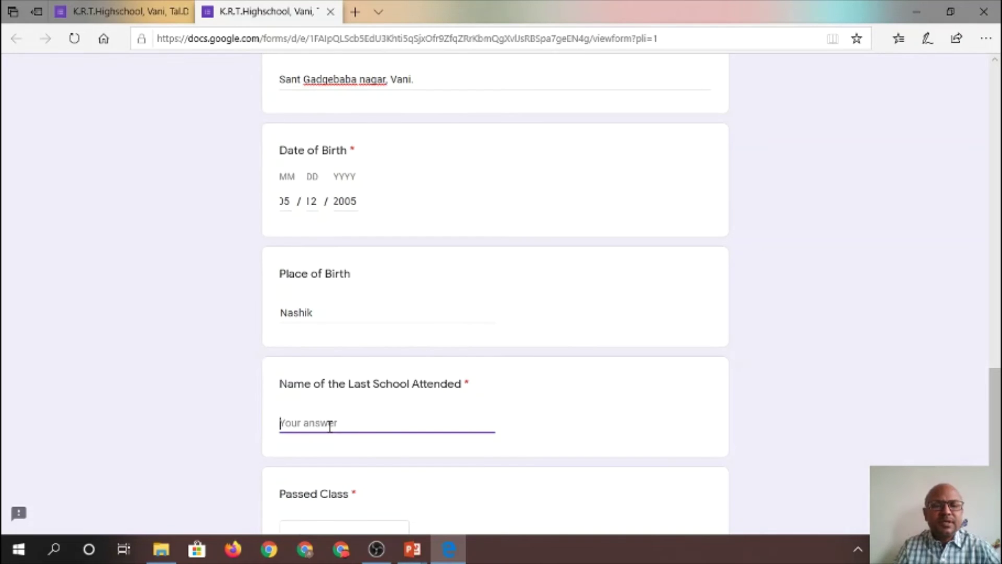
type("J")
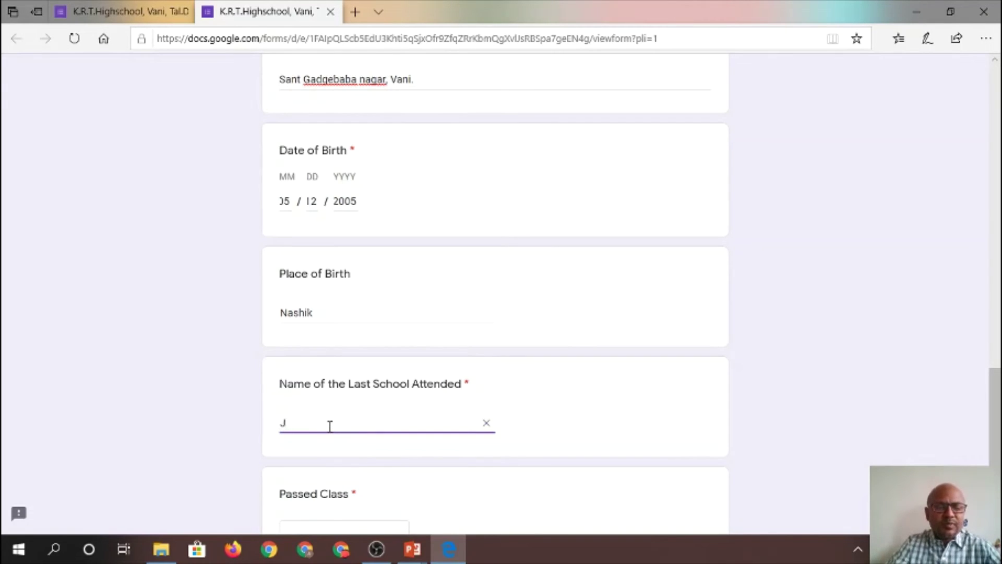
type("anta ")
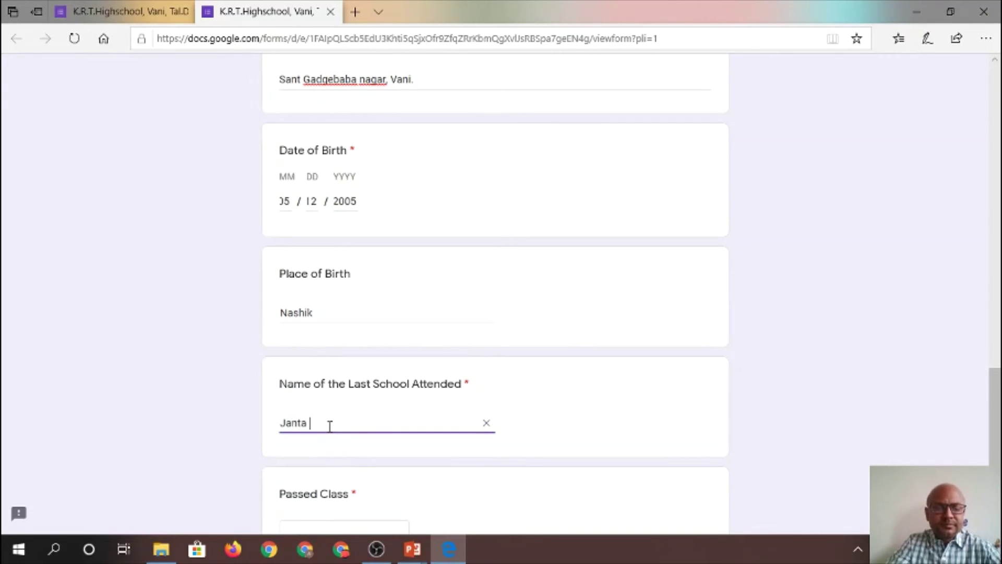
type("Vidyal")
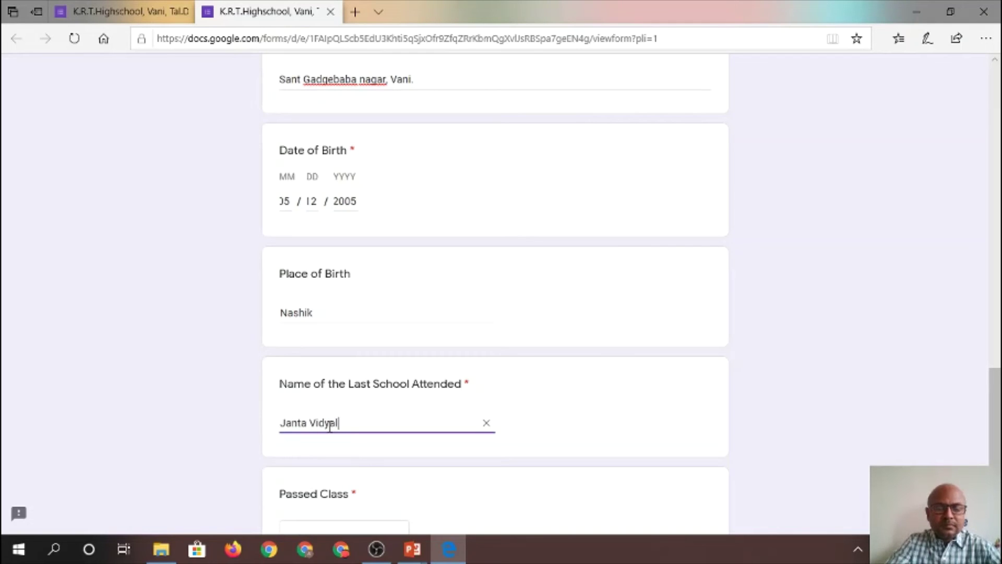
type("aya, ")
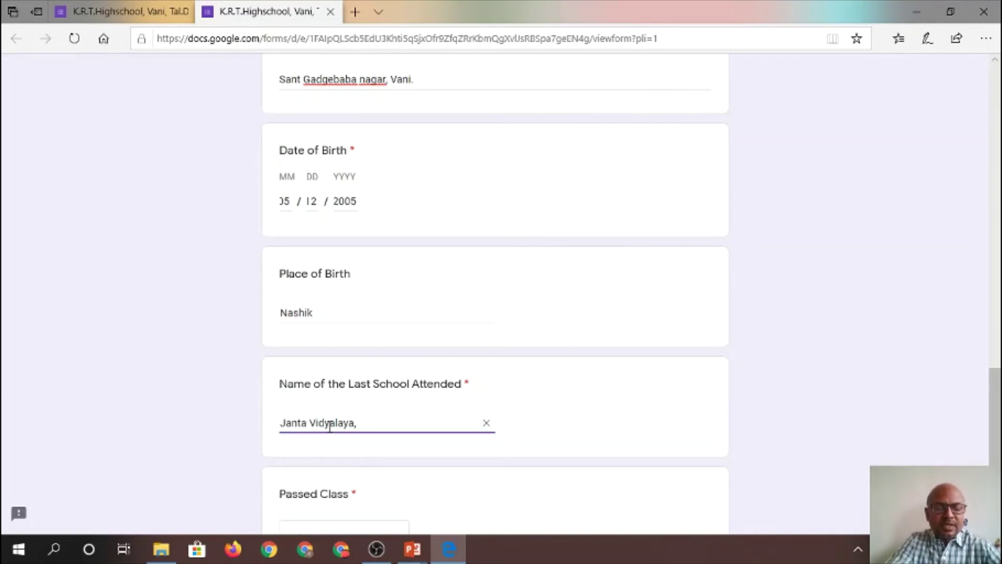
type("Dind")
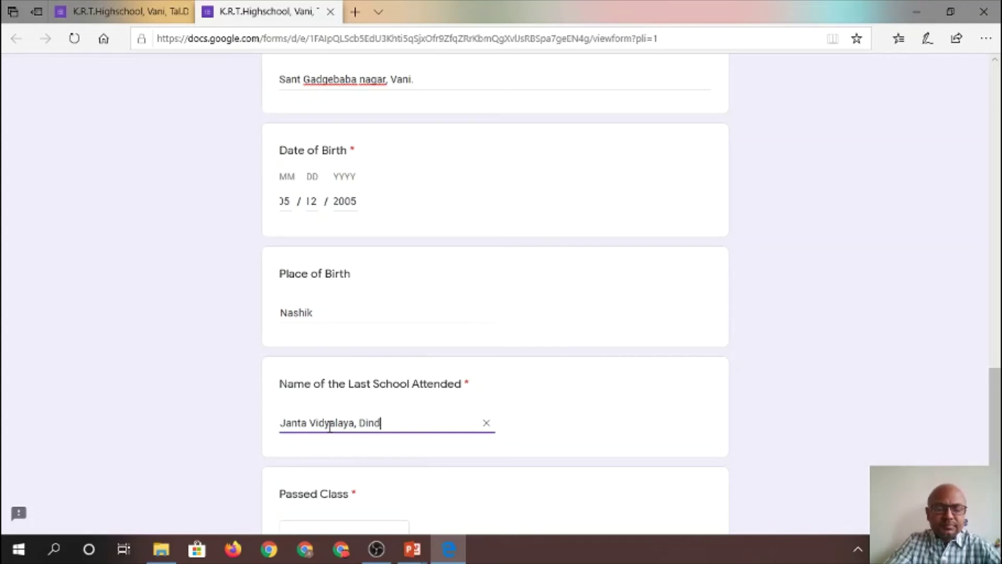
type("ori.")
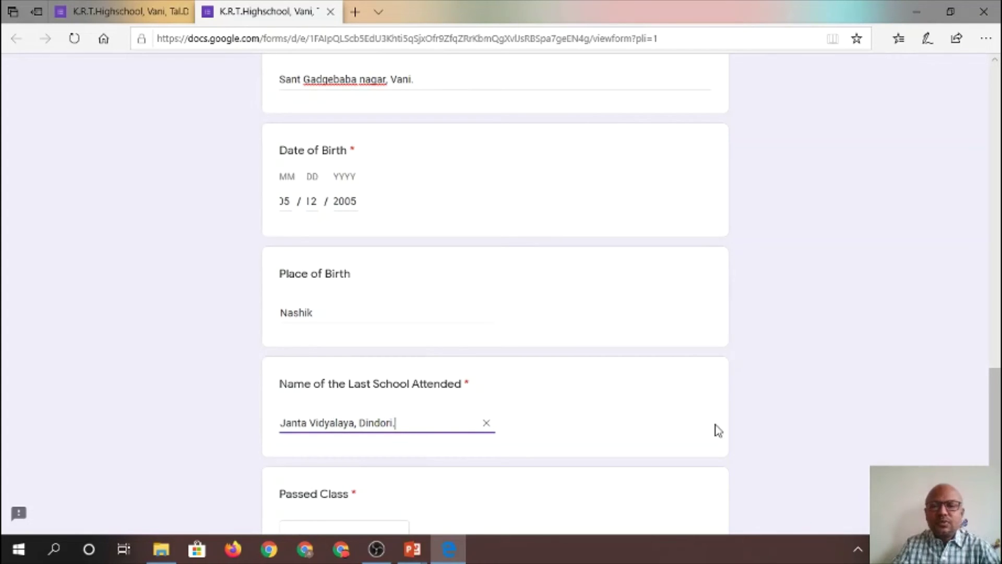
scroll(626, 398, "down", 3)
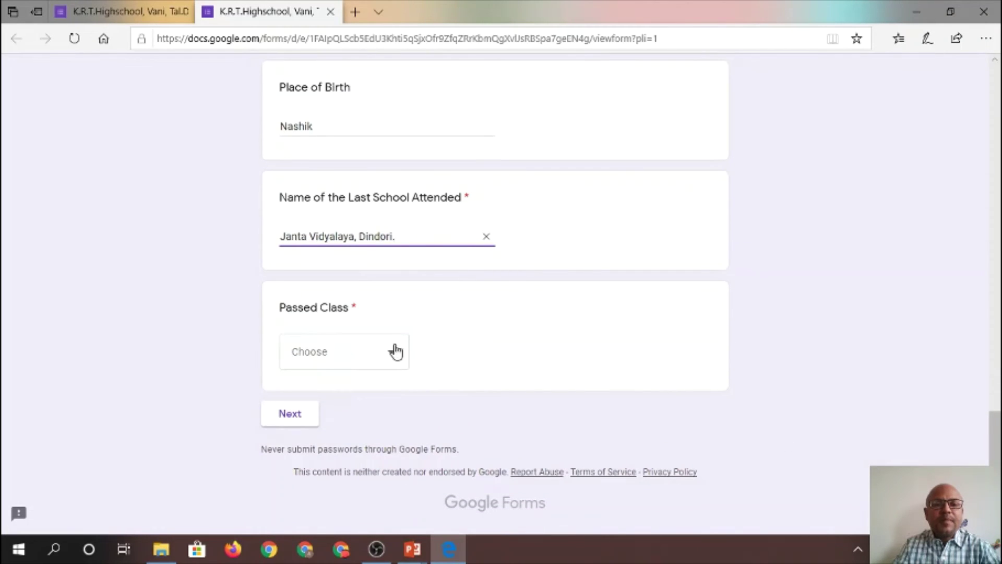
Choose 9th for Passed Class and continue to the Parent's Detail section
left_click(394, 353)
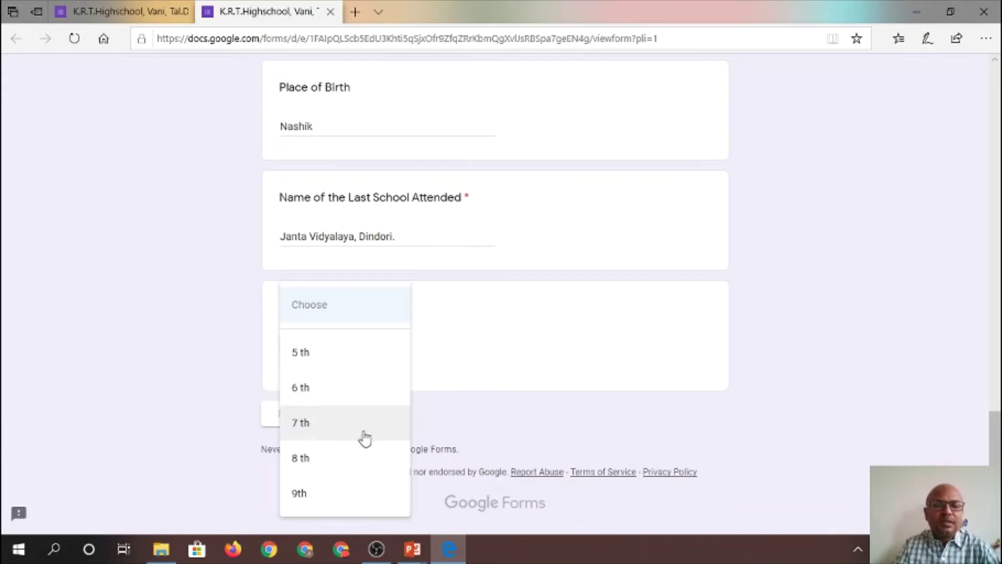
left_click(315, 494)
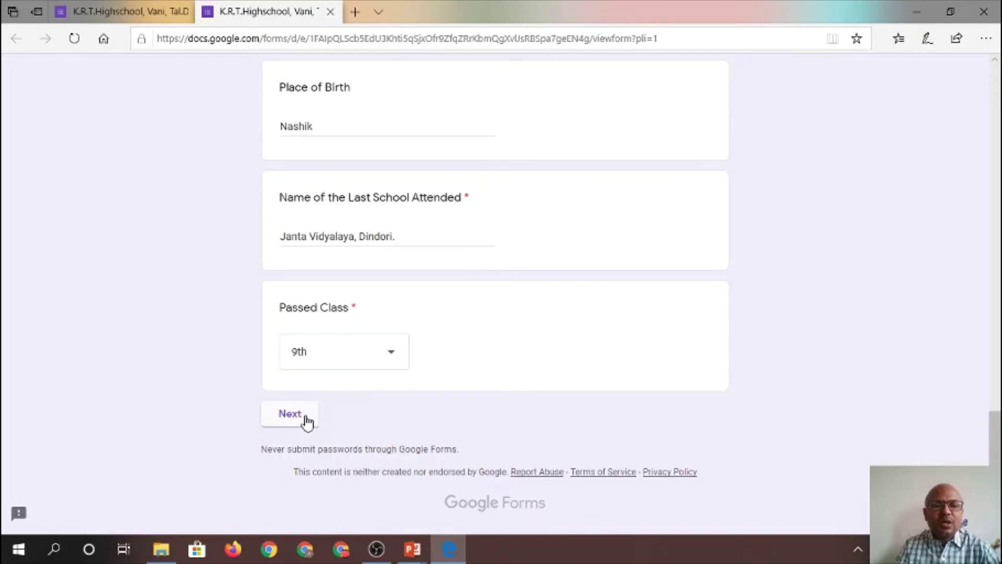
left_click(290, 413)
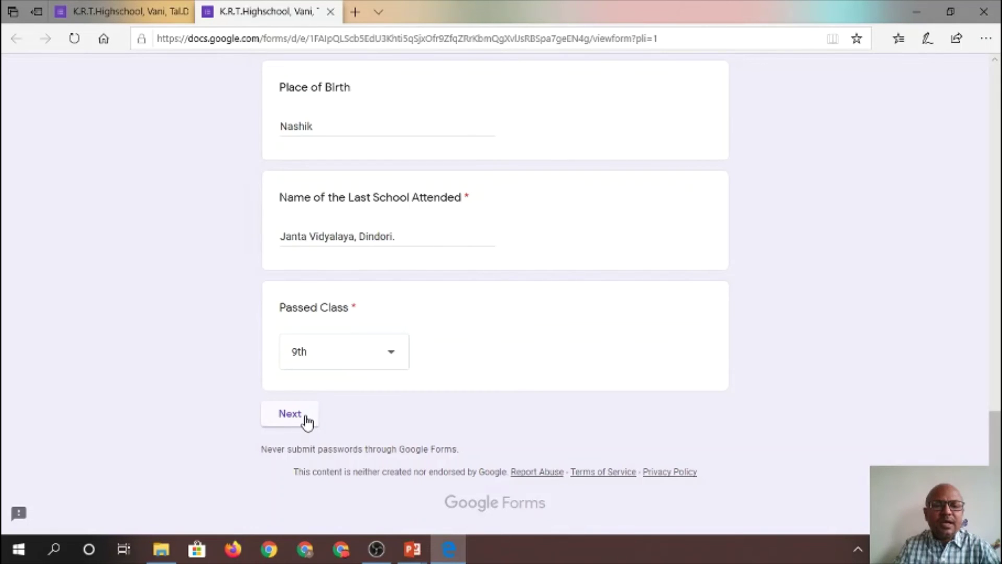
left_click(307, 418)
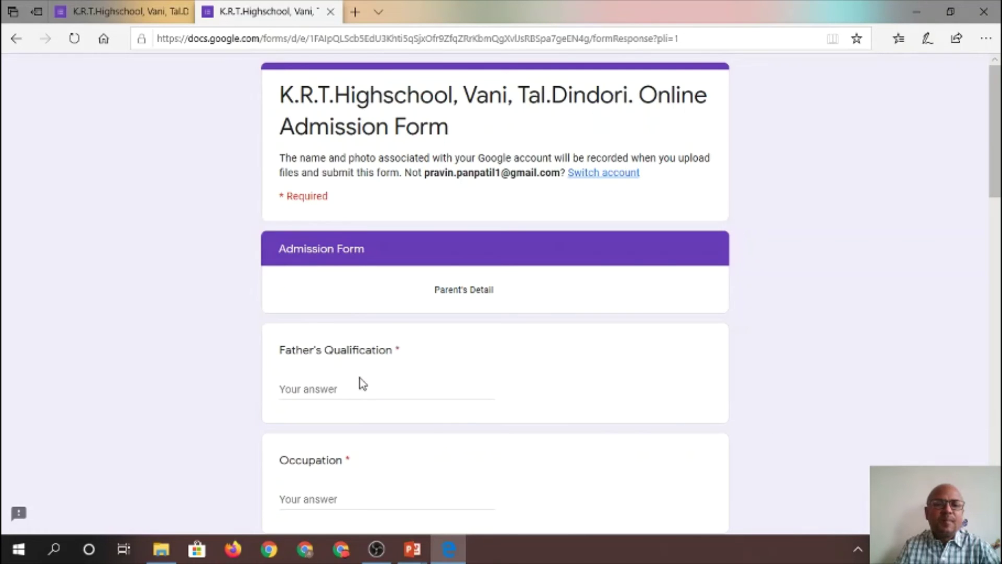
Enter the father's qualification as M.B.B.S and occupation as Doctor
left_click(323, 388)
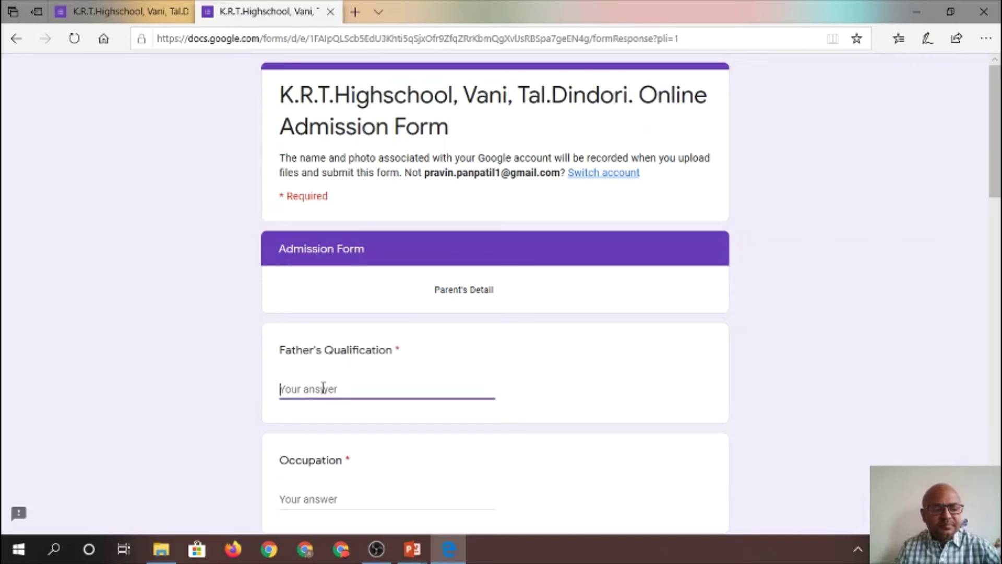
type("Docto")
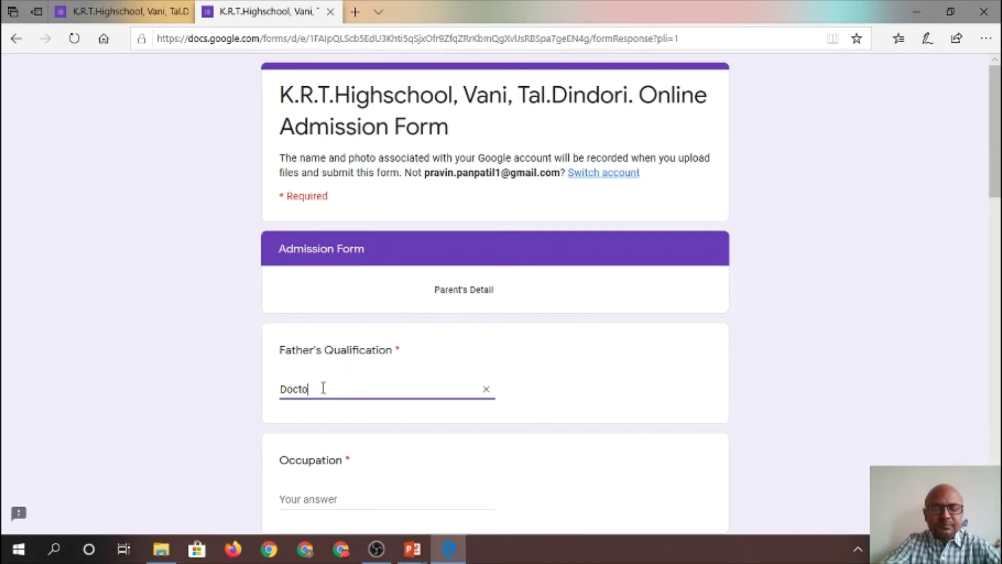
type("r")
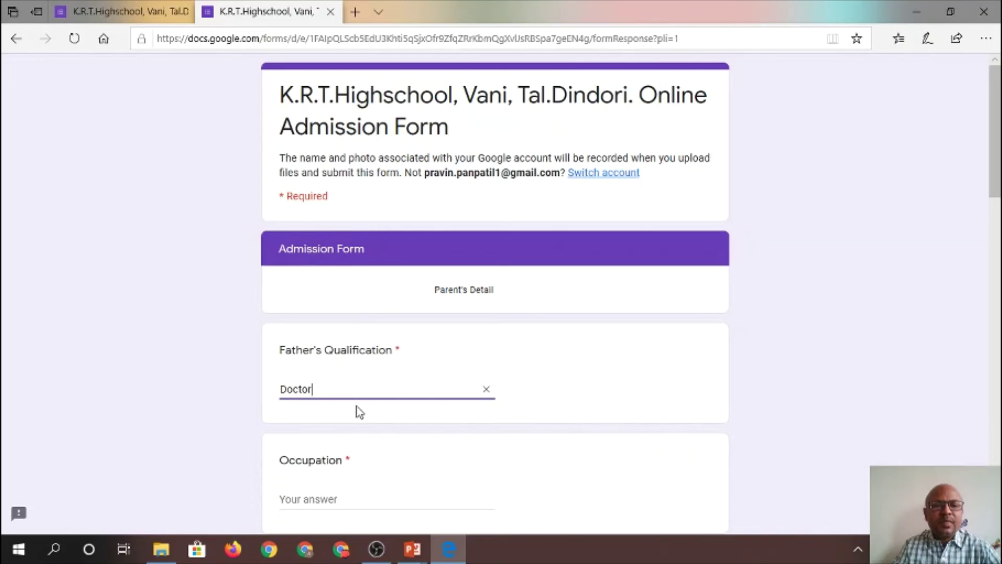
key("BackSpace")
key("BackSpace")
key("BackSpace")
key("BackSpace")
key("BackSpace")
key("BackSpace")
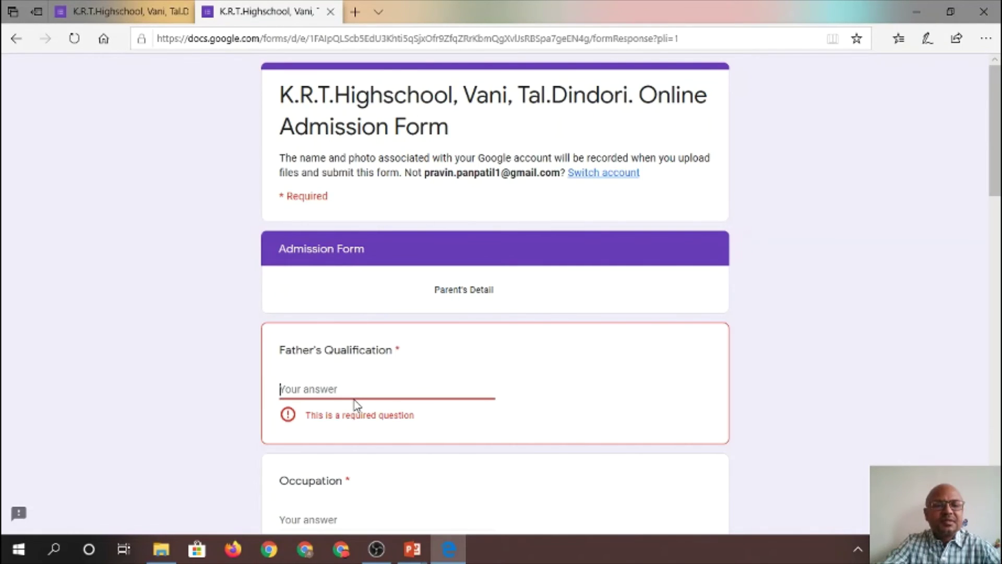
type("M.")
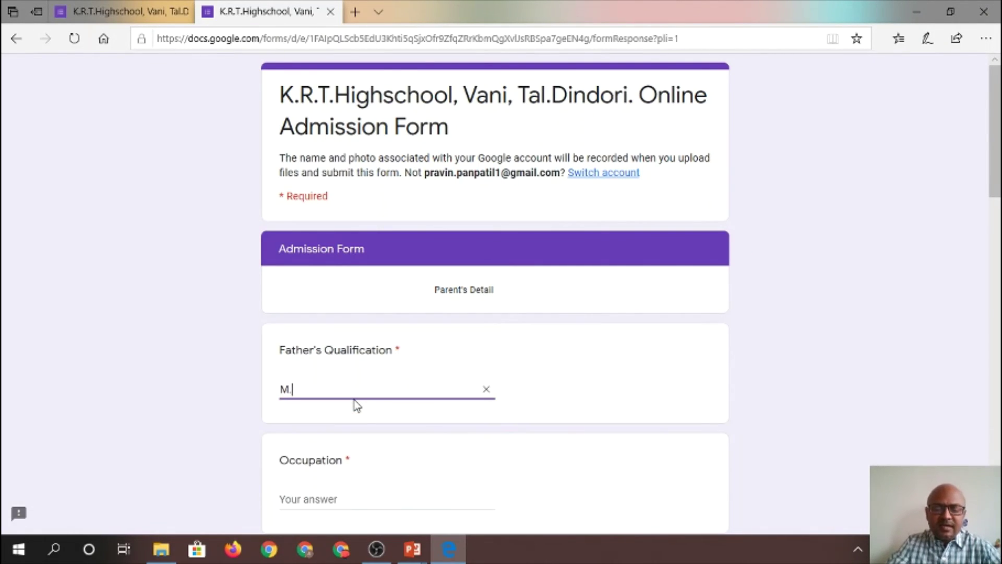
type("B.B")
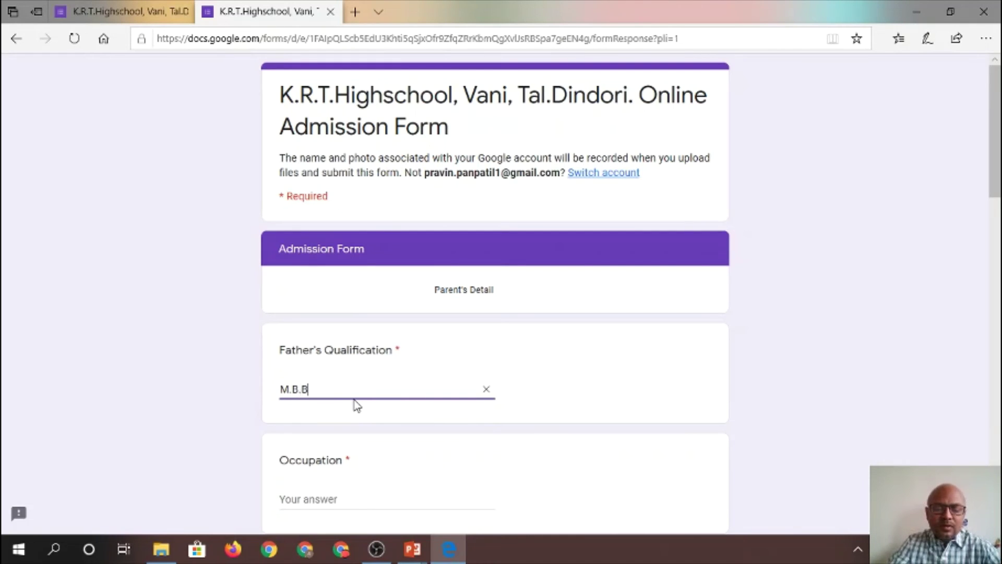
type(".S")
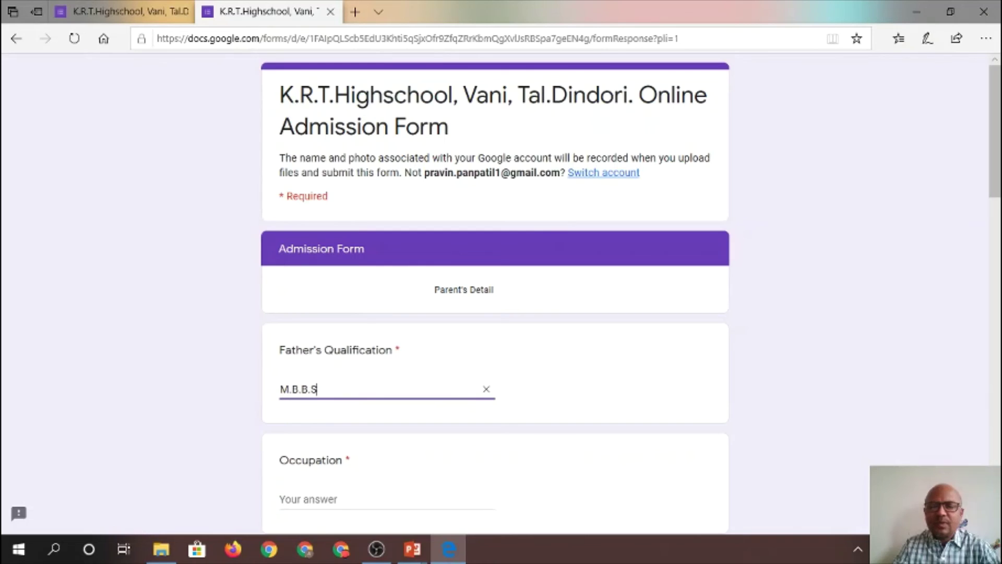
scroll(495, 292, "down", 3)
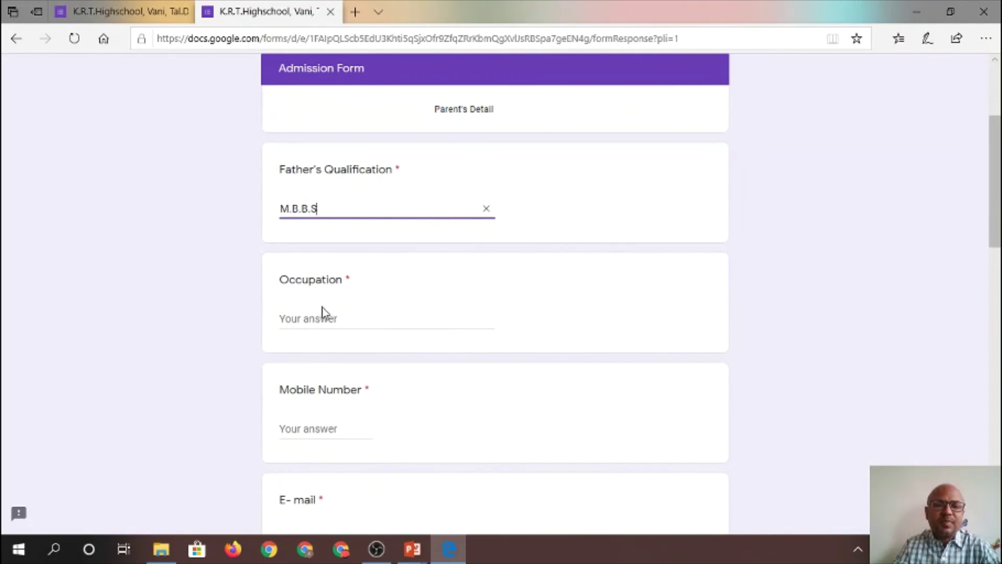
left_click(321, 313)
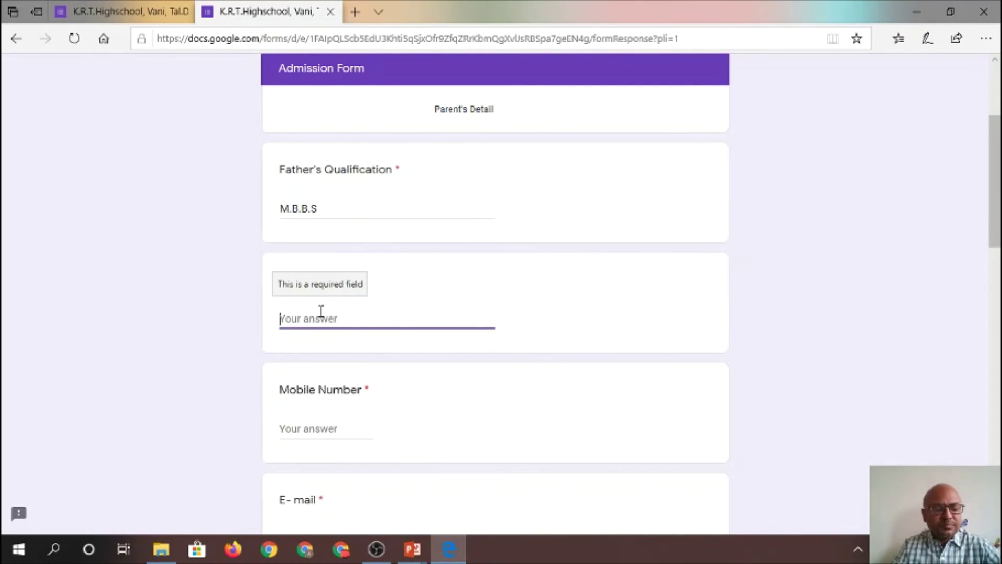
type("Docto")
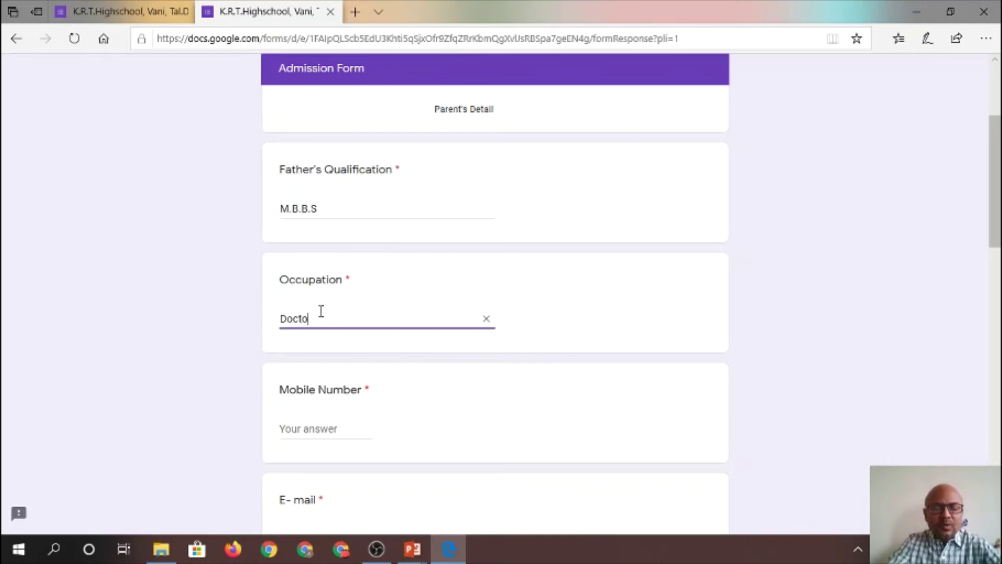
type("r")
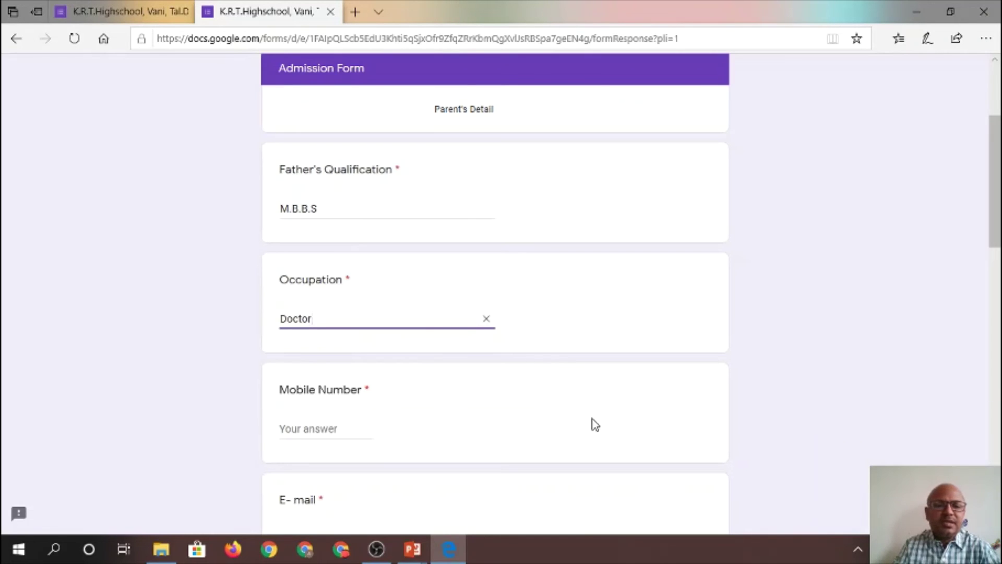
Fill in the father's mobile number and e-mail address
left_click(330, 427)
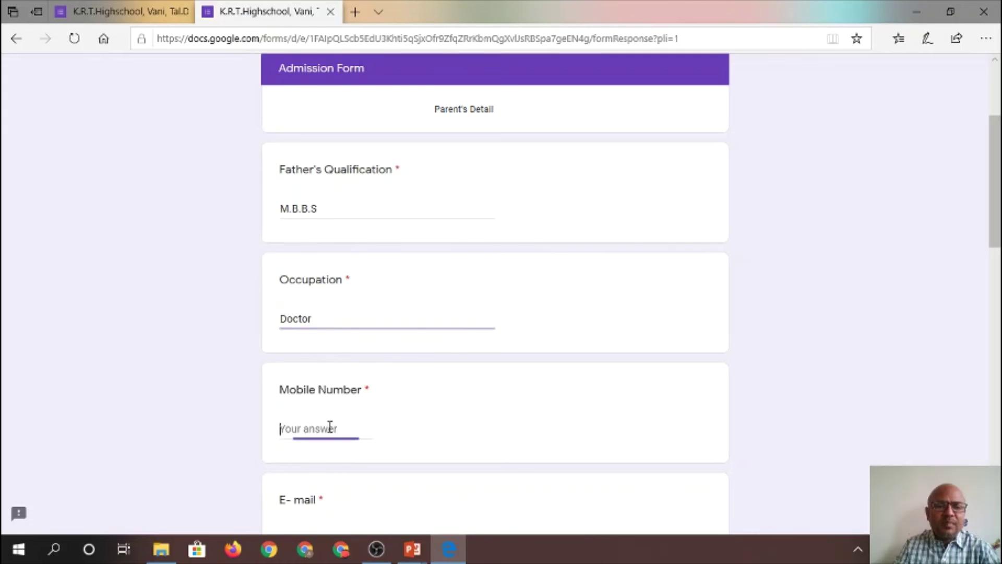
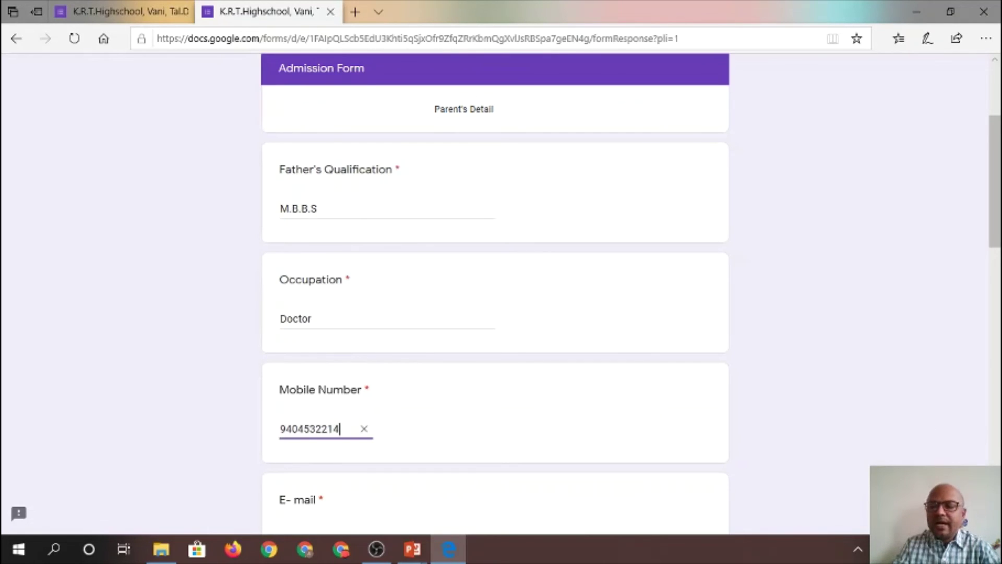
scroll(567, 330, "down", 5)
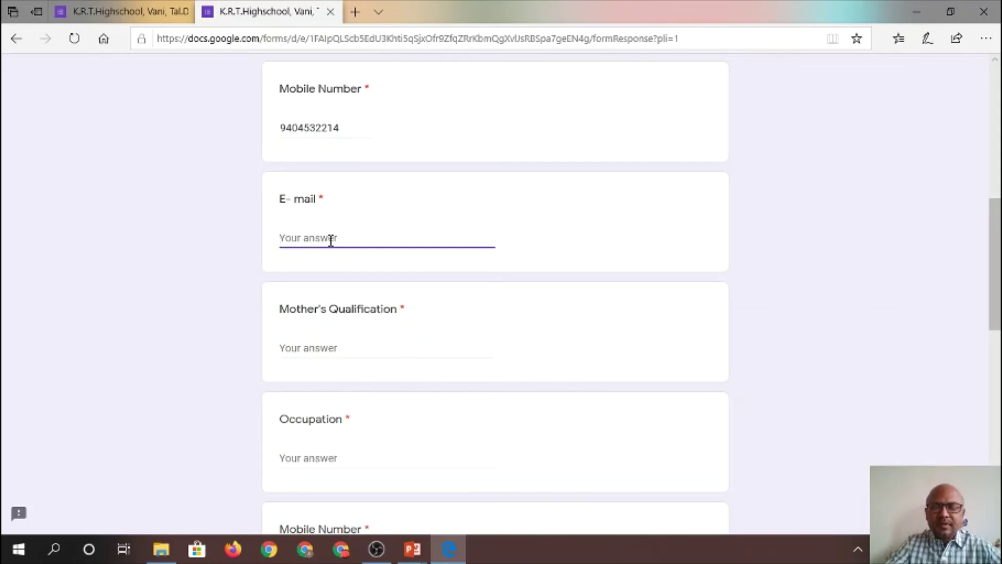
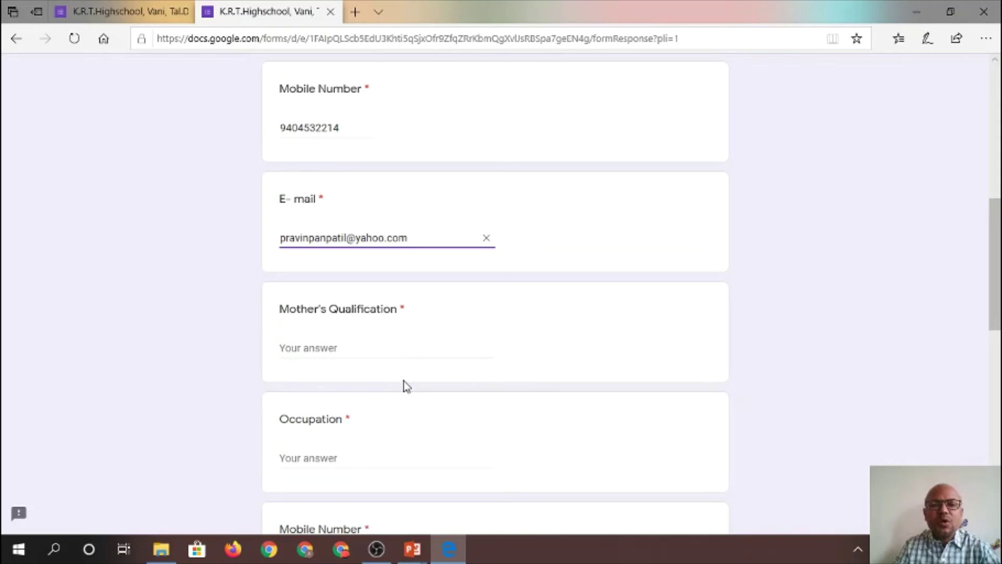
Enter the mother's qualification as 12 th and occupation as Housewife
left_click(327, 351)
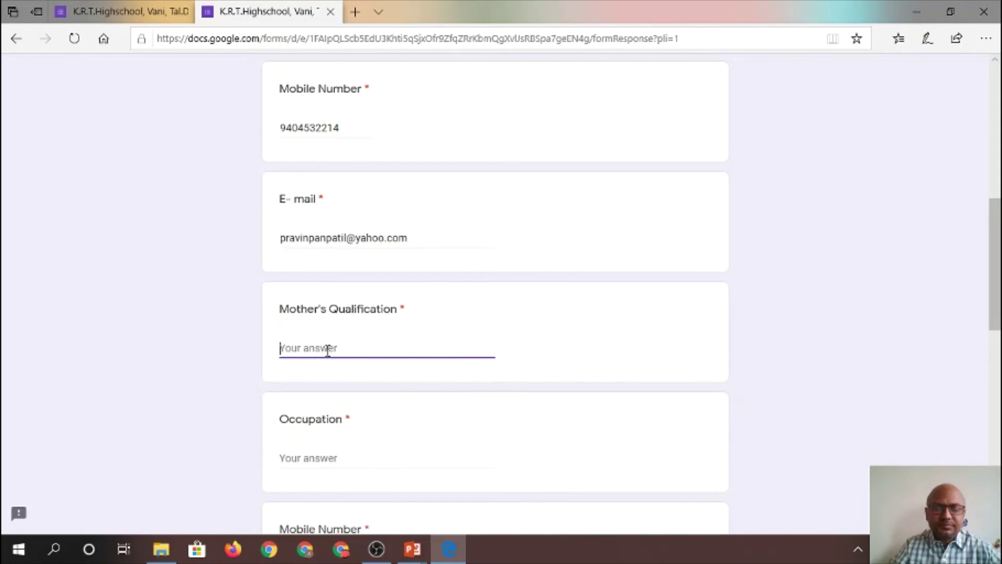
type("12 th")
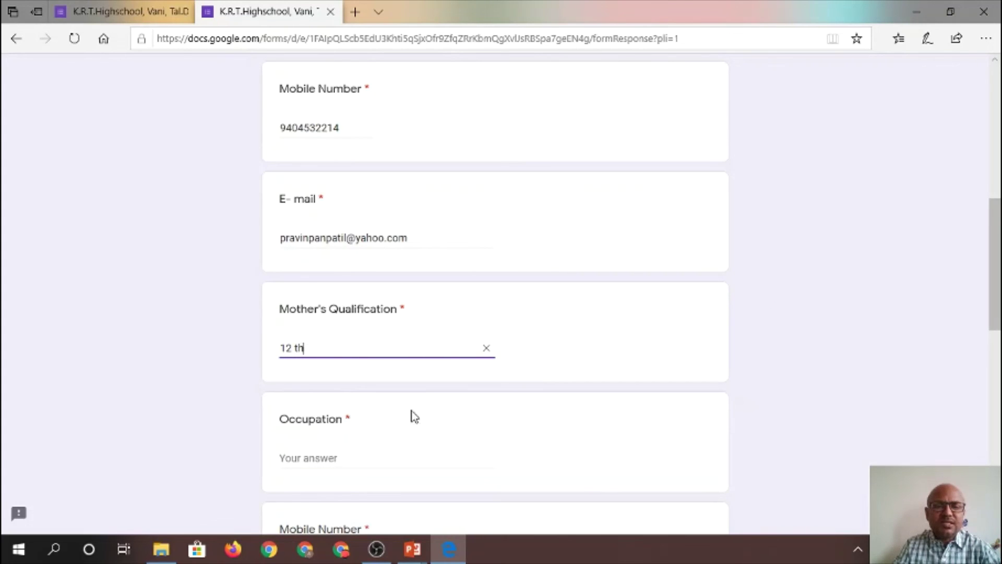
left_click(338, 458)
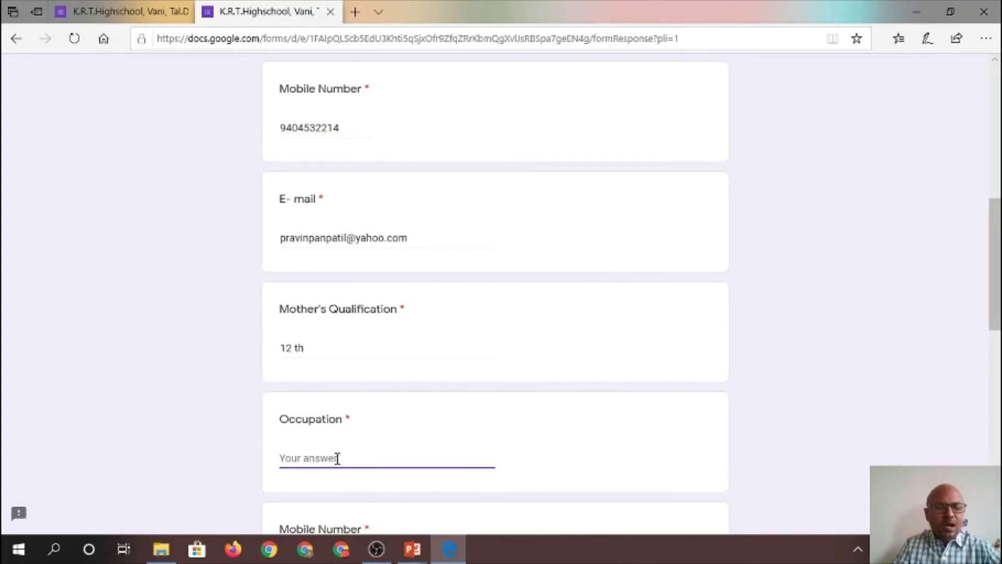
type("Hous")
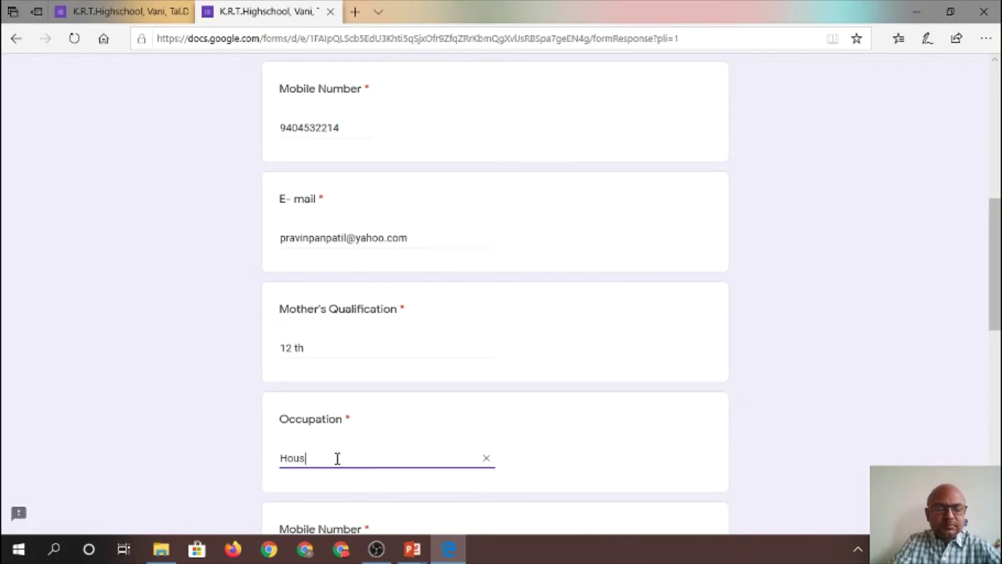
type("ewife")
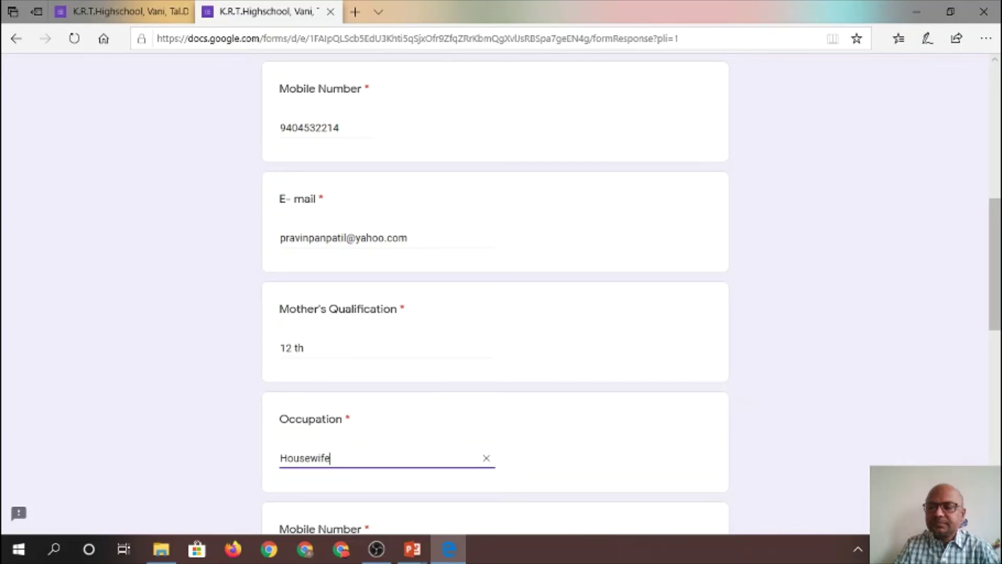
Fill in the mother's mobile number and e-mail address
scroll(1000, 448, "down", 3)
scroll(610, 313, "down", 2)
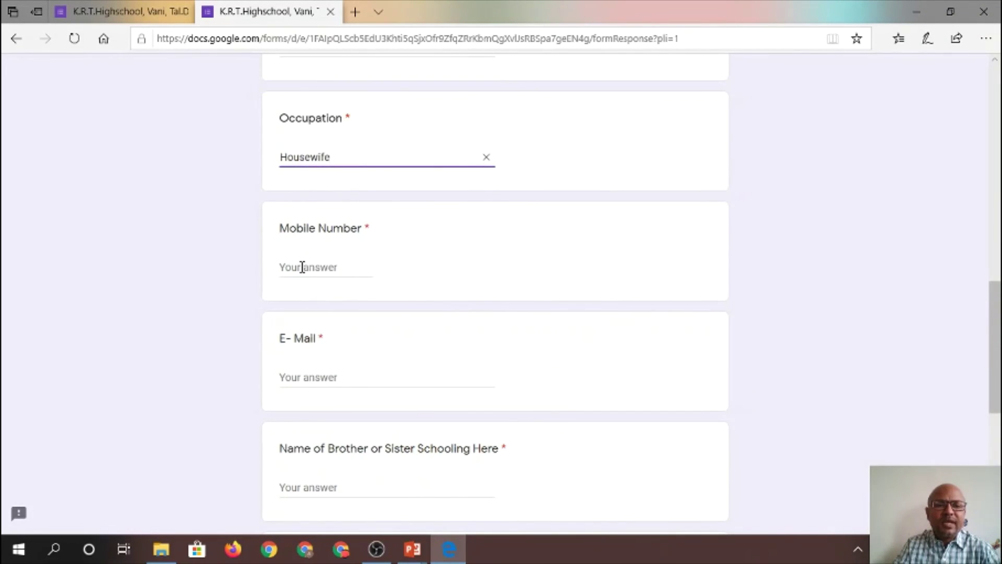
left_click(302, 267)
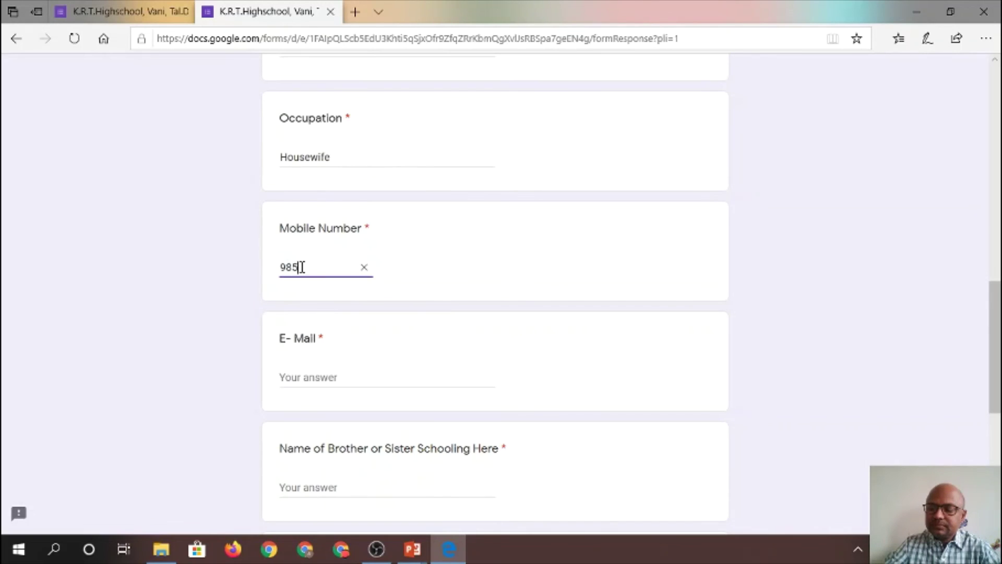
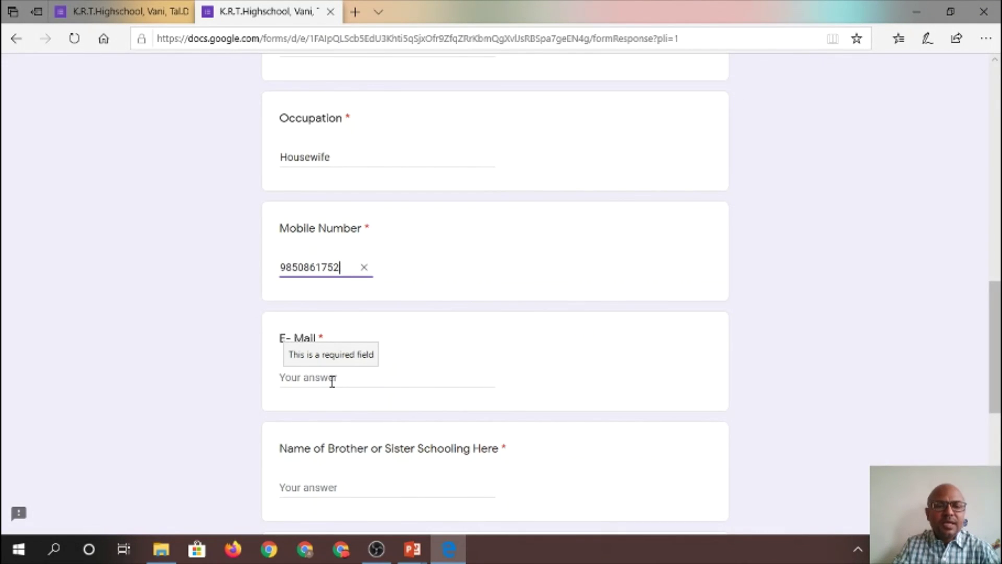
left_click(332, 380)
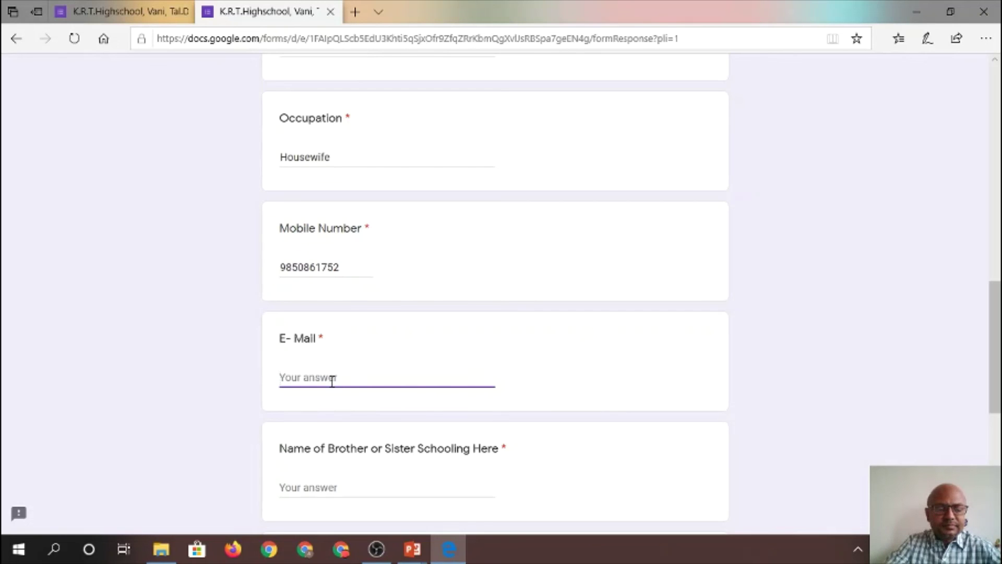
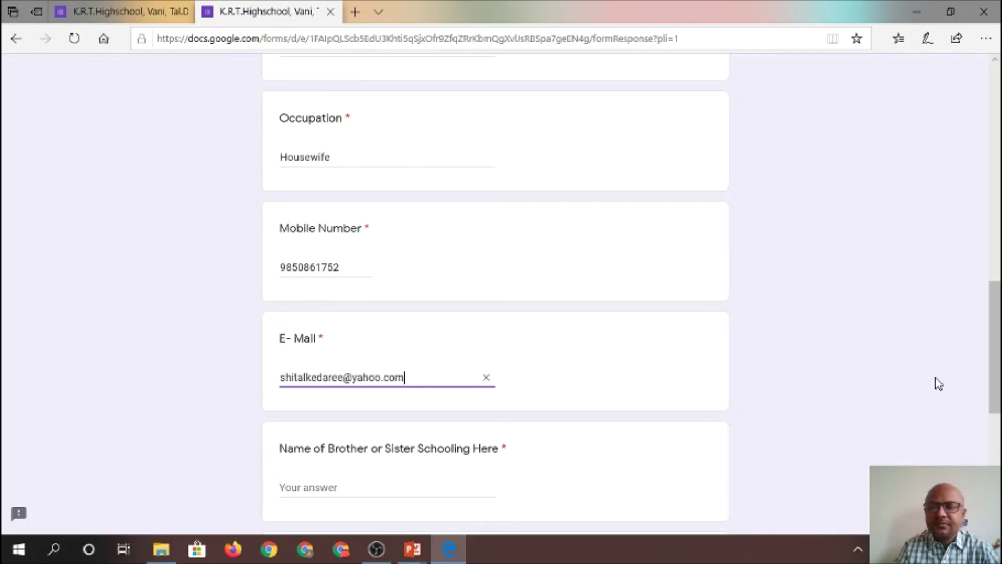
Fill in the sibling's name under Name of Brother or Sister and choose 8 th for Std
scroll(543, 333, "down", 3)
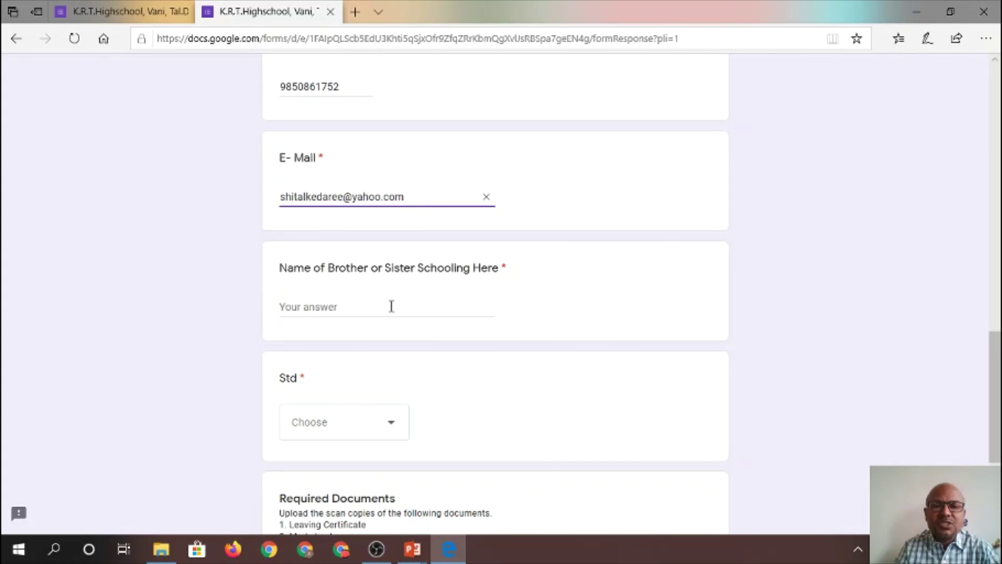
left_click(339, 310)
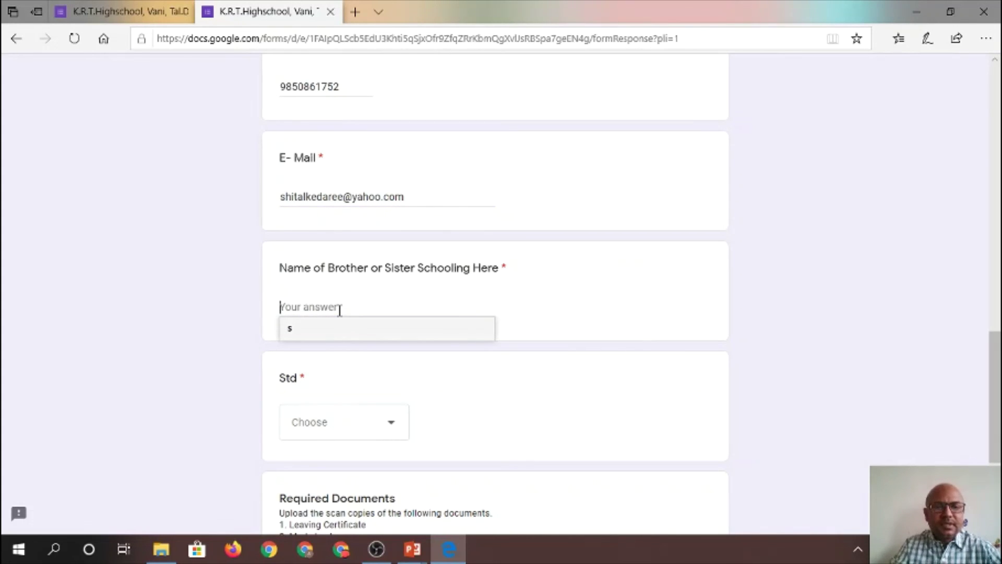
type("K")
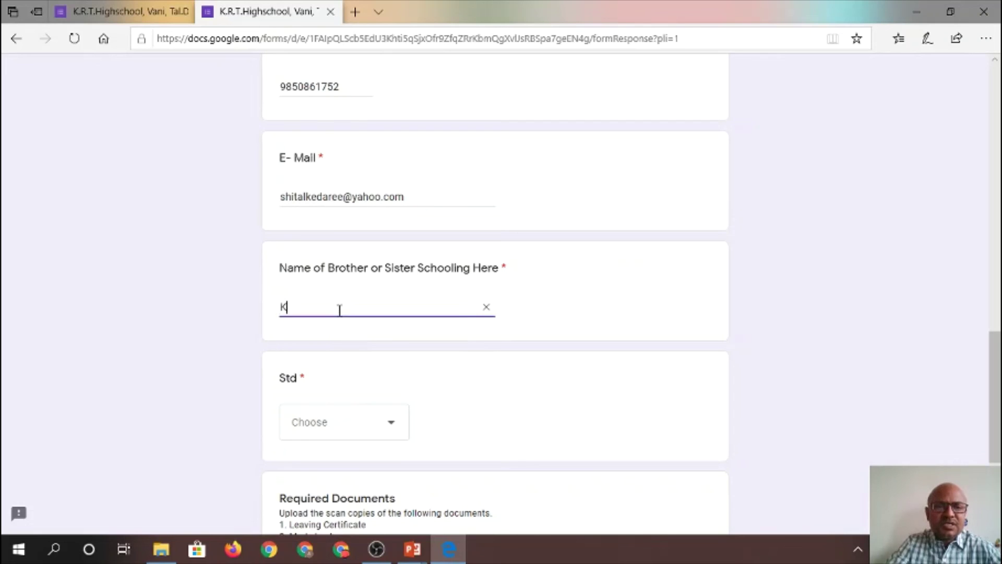
type("imaya")
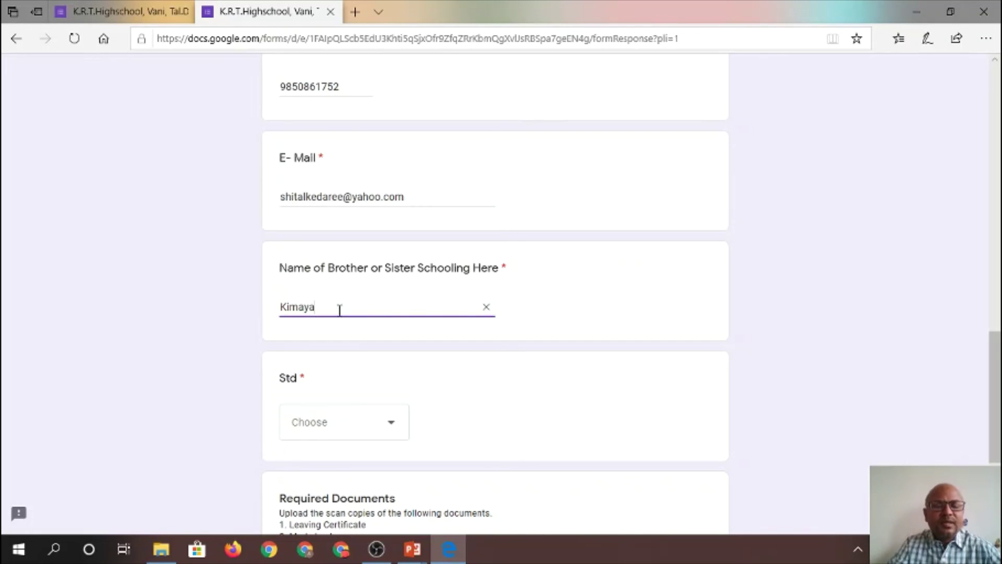
left_click(198, 346)
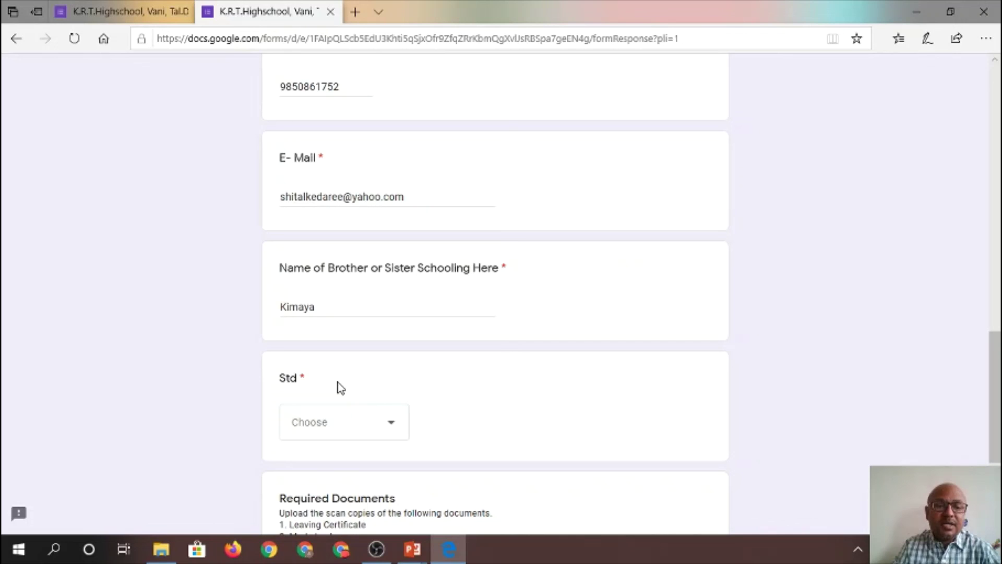
left_click(386, 436)
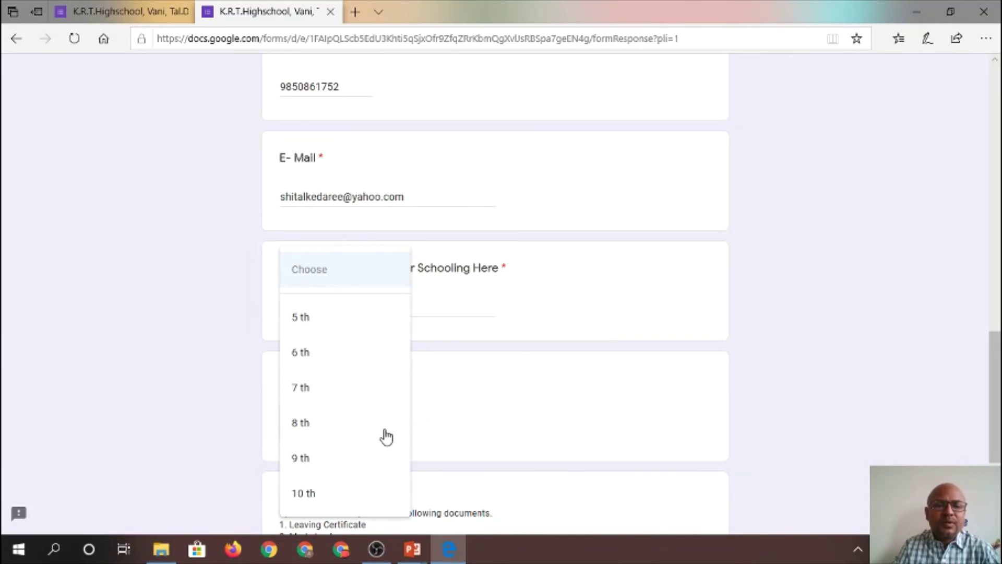
left_click(328, 436)
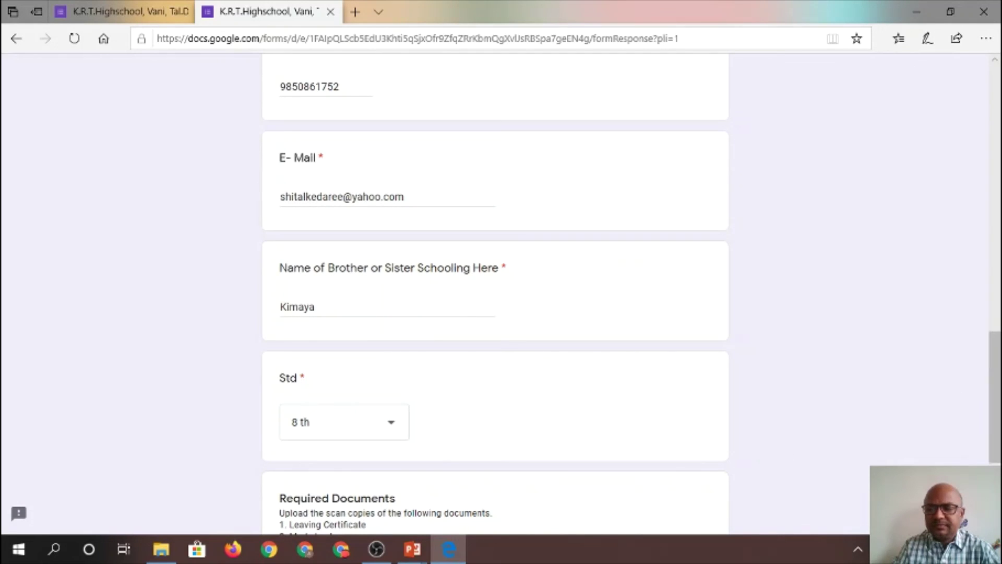
Review the filled answers, close the stray grades list, and submit the admission form
scroll(495, 292, "down", 4)
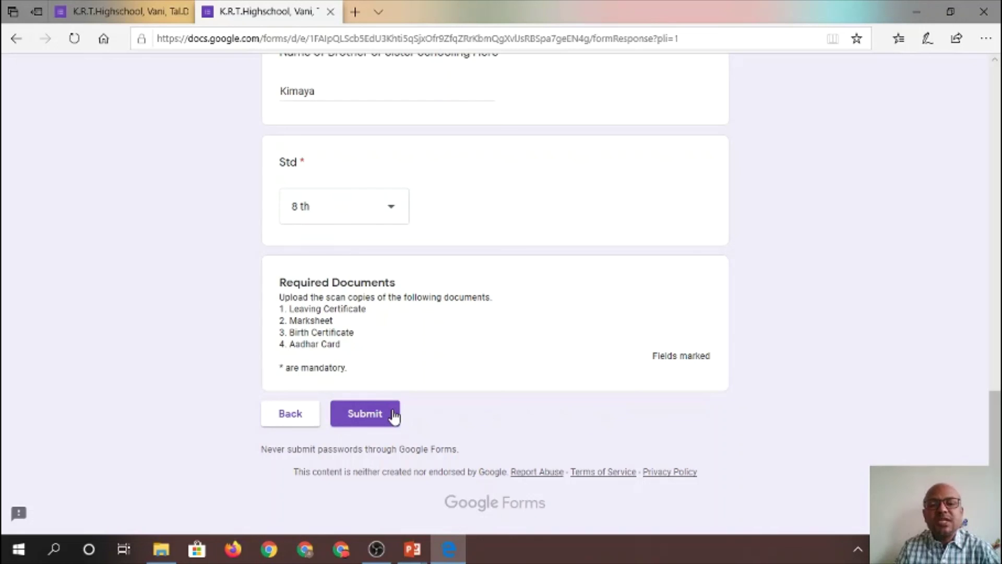
left_click(998, 282)
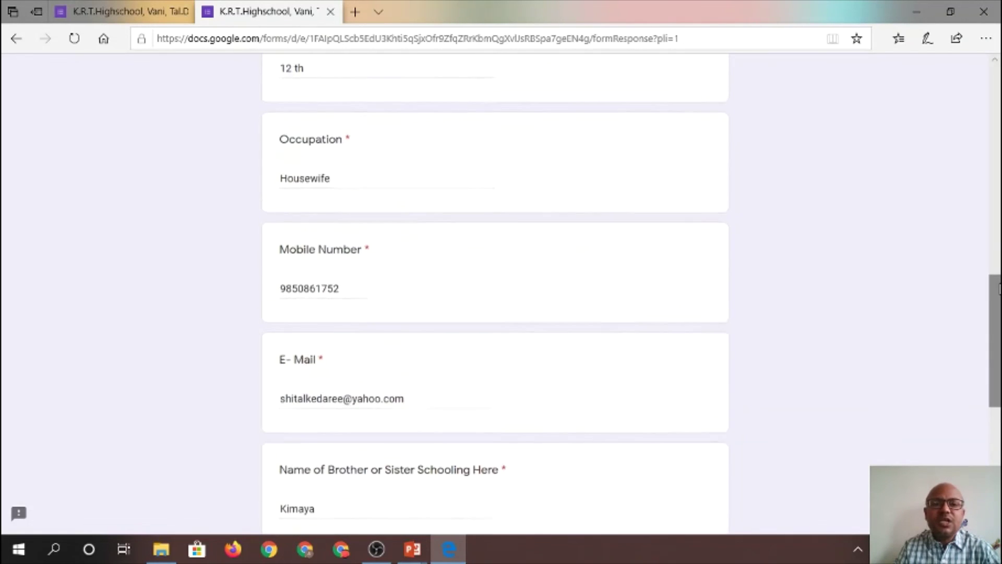
left_click(994, 140)
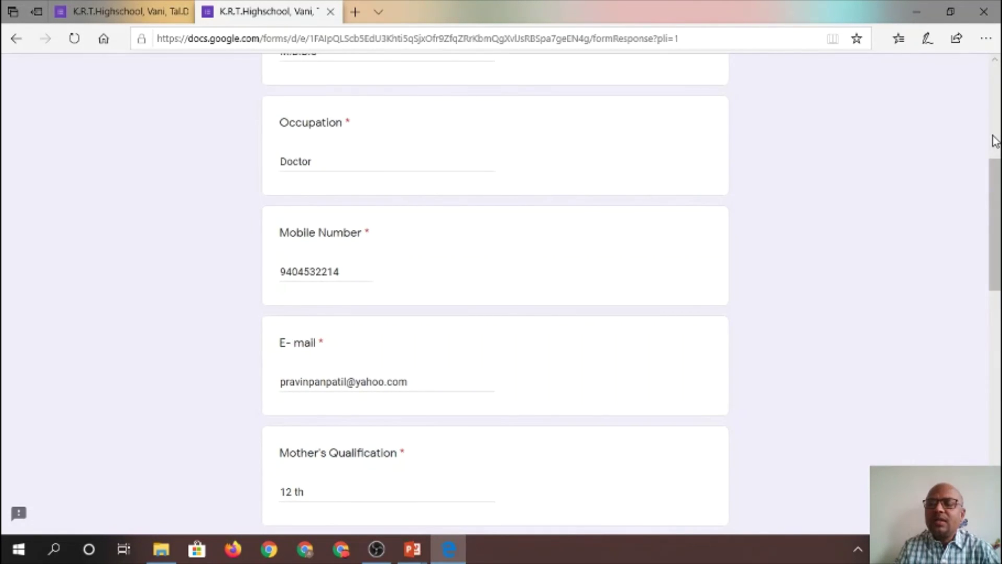
left_click(994, 140)
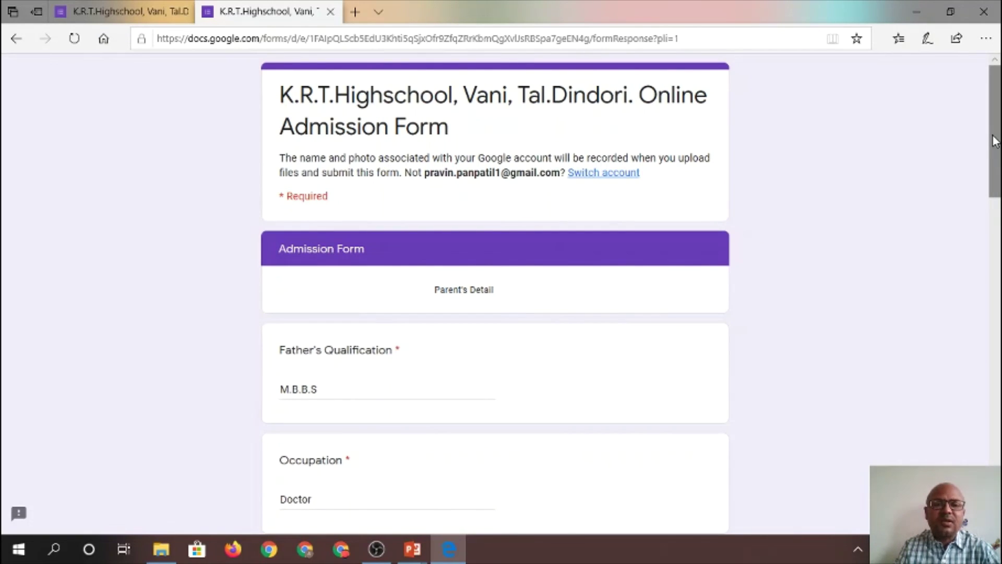
left_click(880, 269)
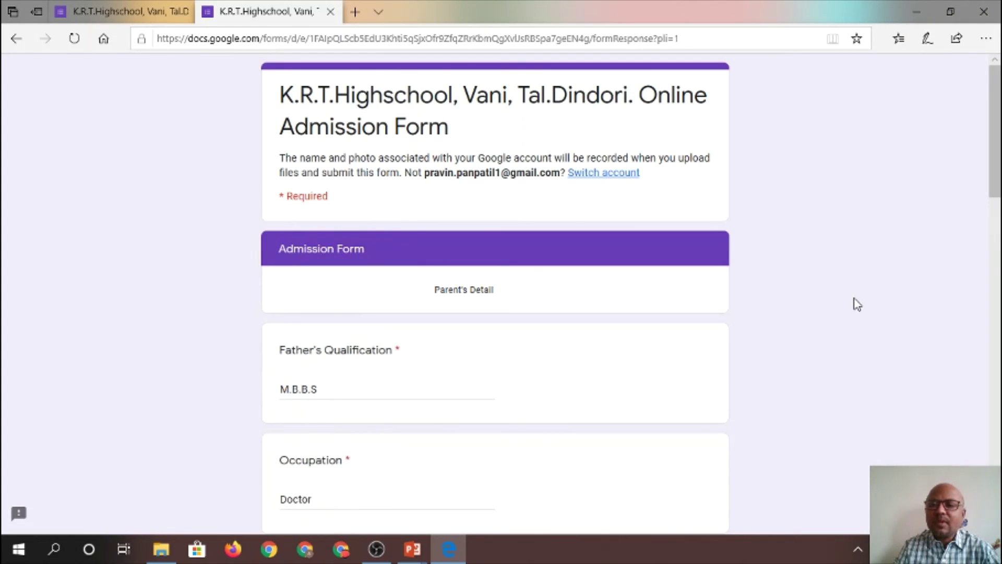
scroll(857, 305, "down", 8)
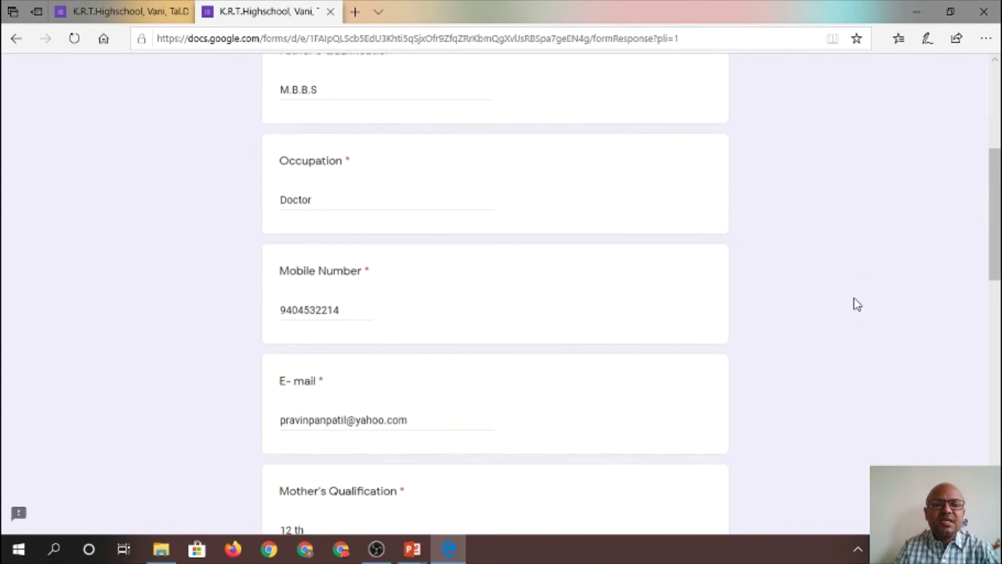
scroll(857, 305, "down", 7)
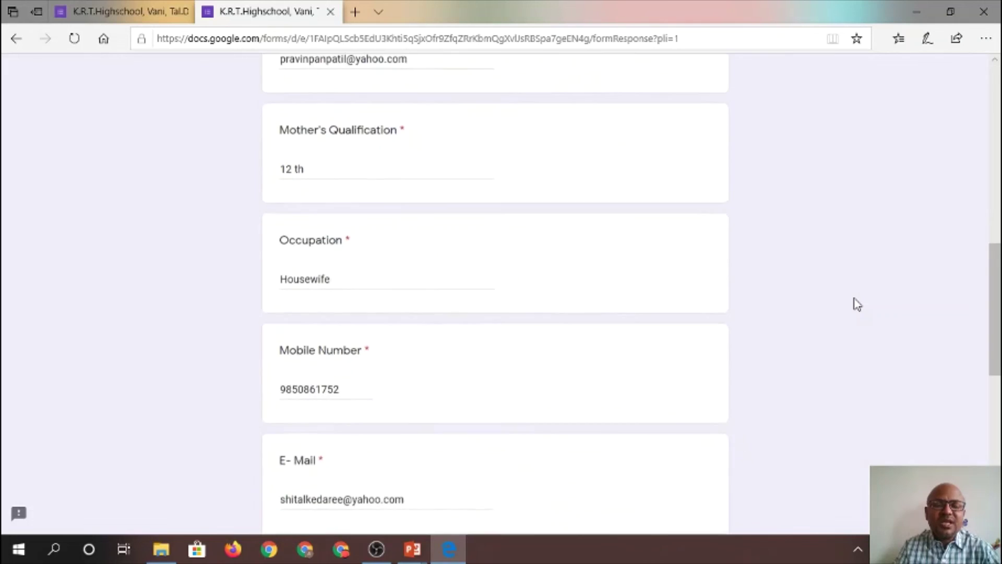
scroll(857, 305, "down", 8)
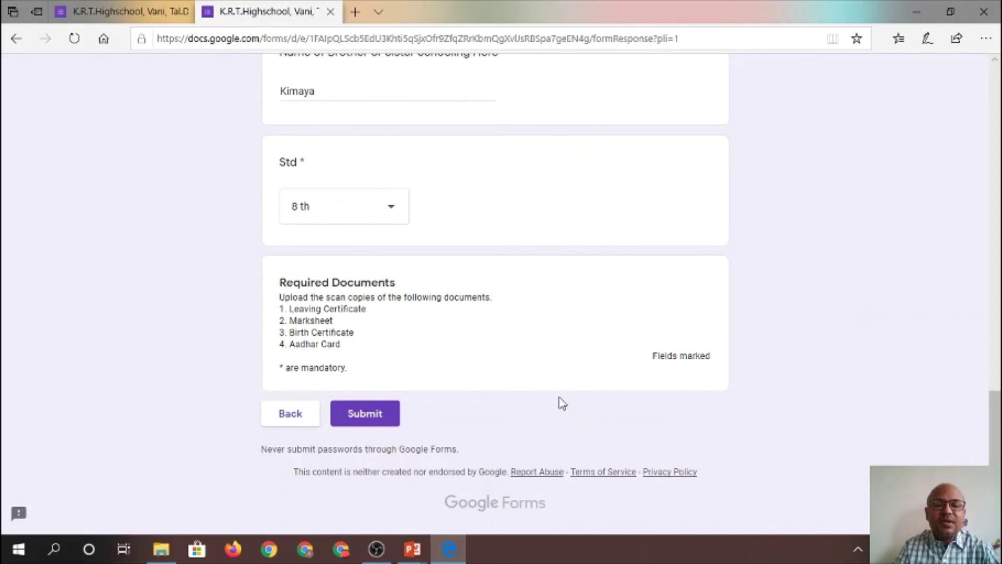
left_click(382, 421)
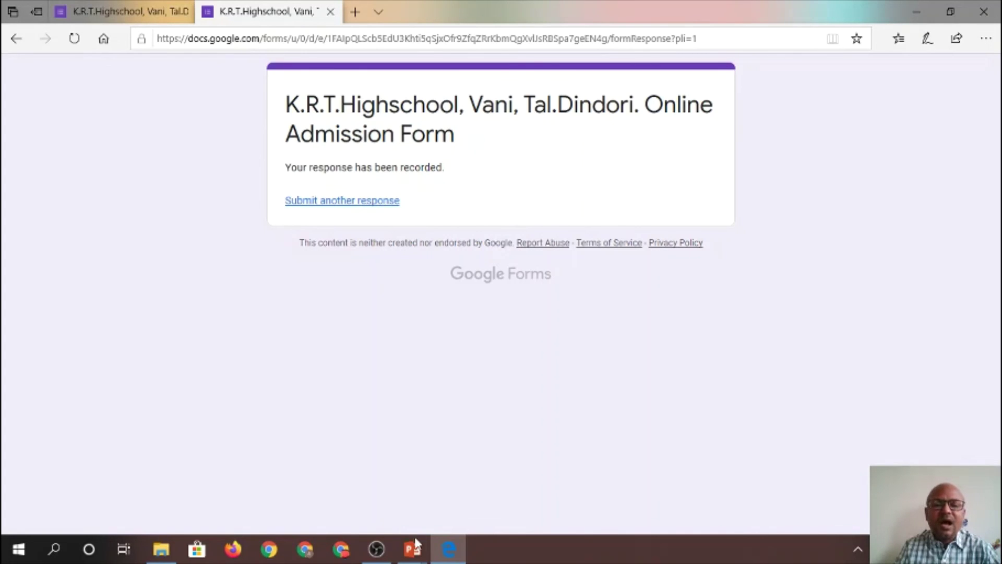
Return to the PowerPoint slide show and advance past the sample form slide
left_click(412, 557)
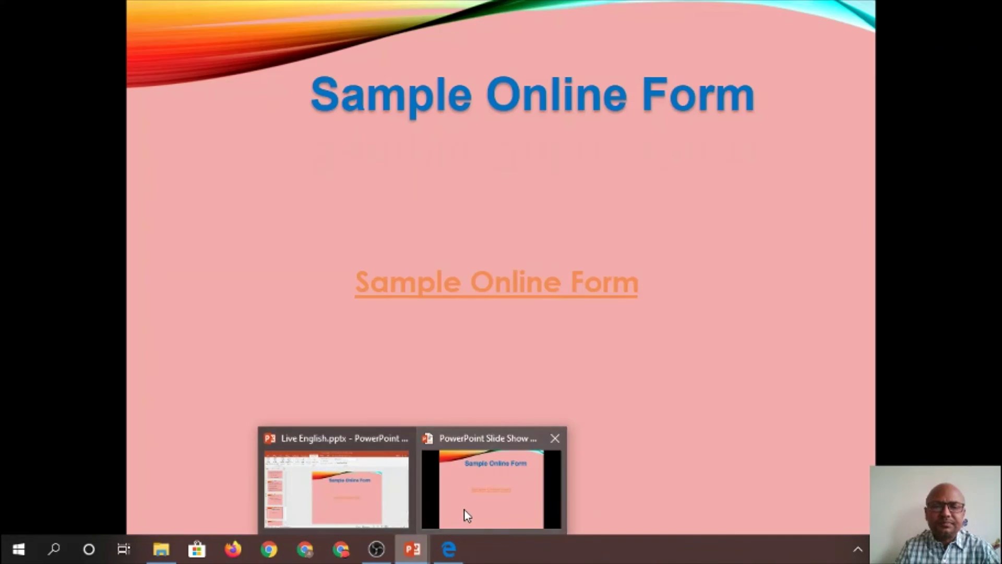
left_click(464, 509)
left_click(467, 515)
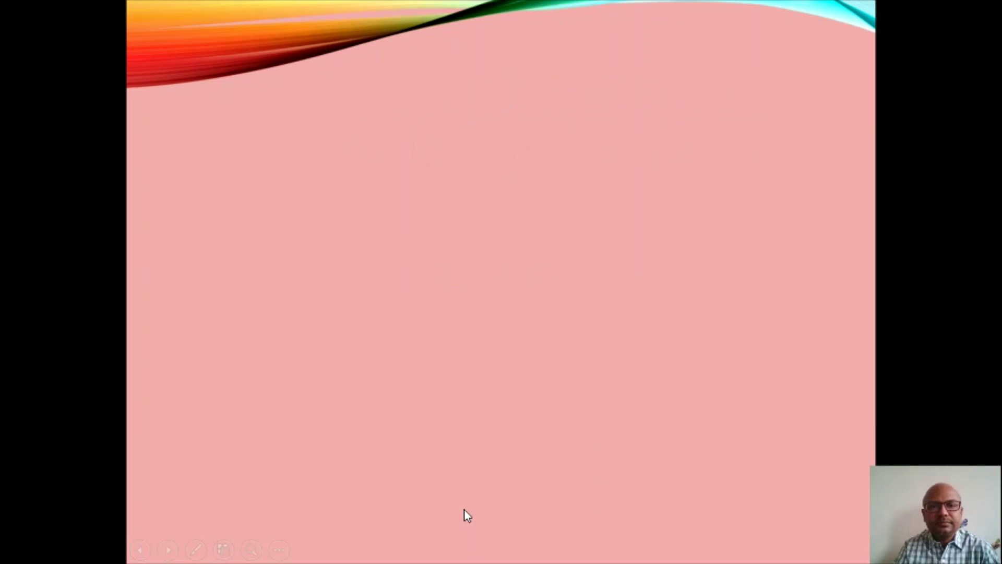